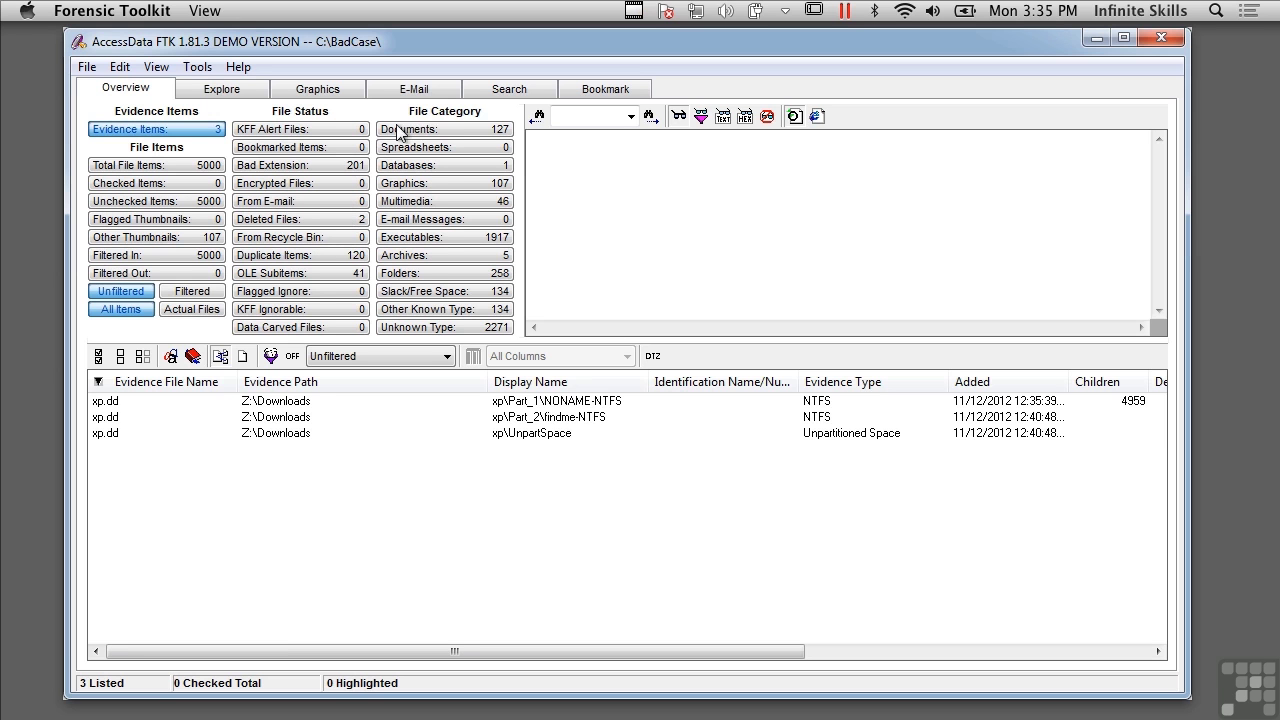
# - List the Documents category and preview 1.0.2600.2180.Policy, baseeapconnectionpropertiesv1.xdr, connected_multiple.htm and gmreadme.txt while browsing the files
pyautogui.click(465, 128)
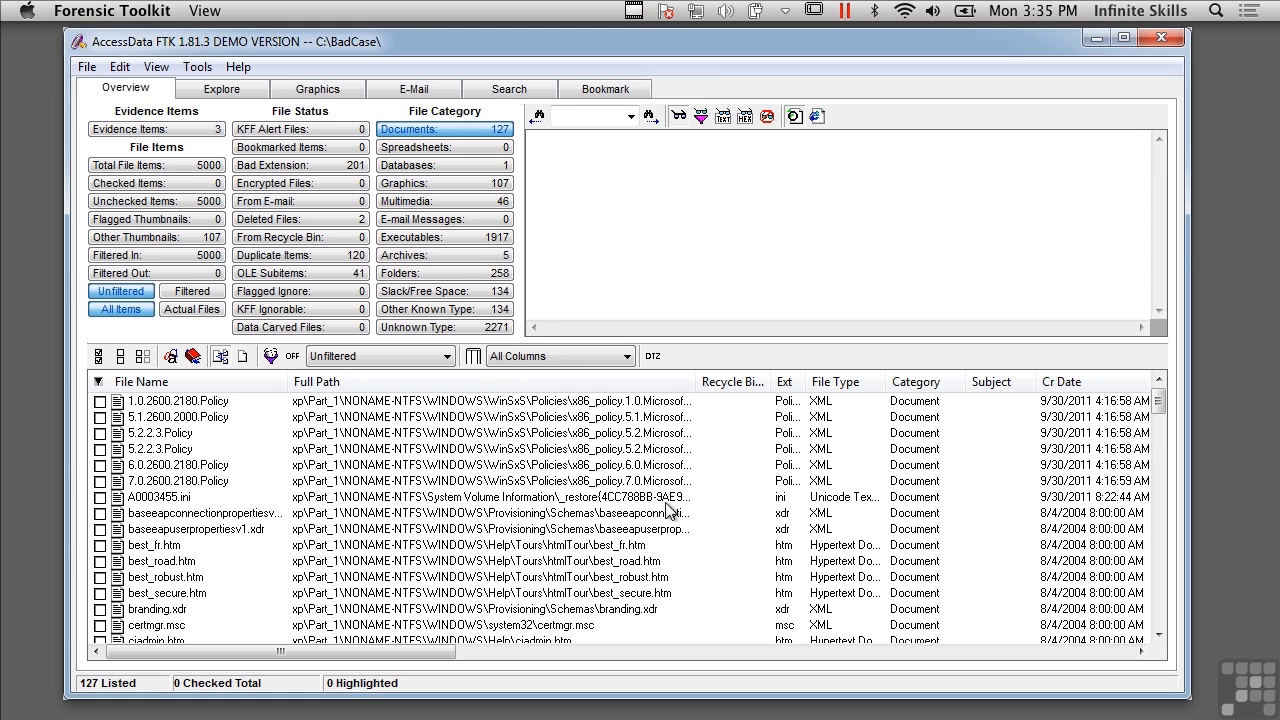
pyautogui.click(587, 402)
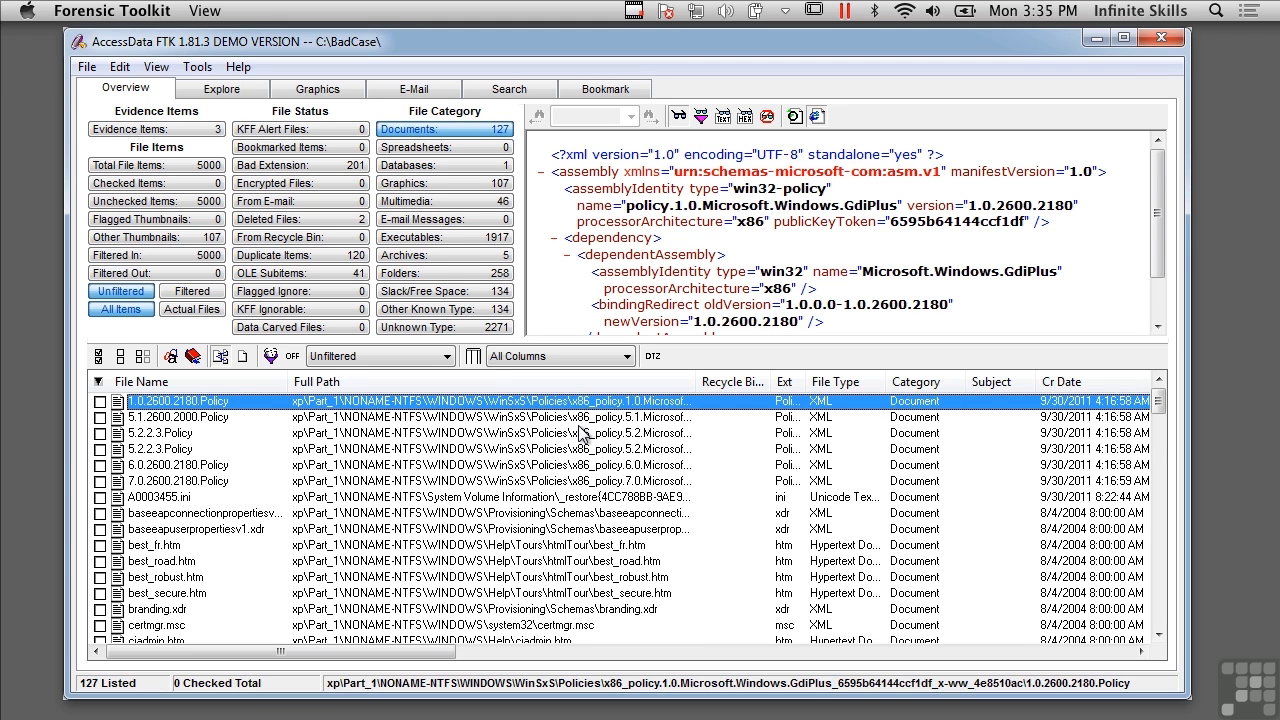
pyautogui.click(572, 516)
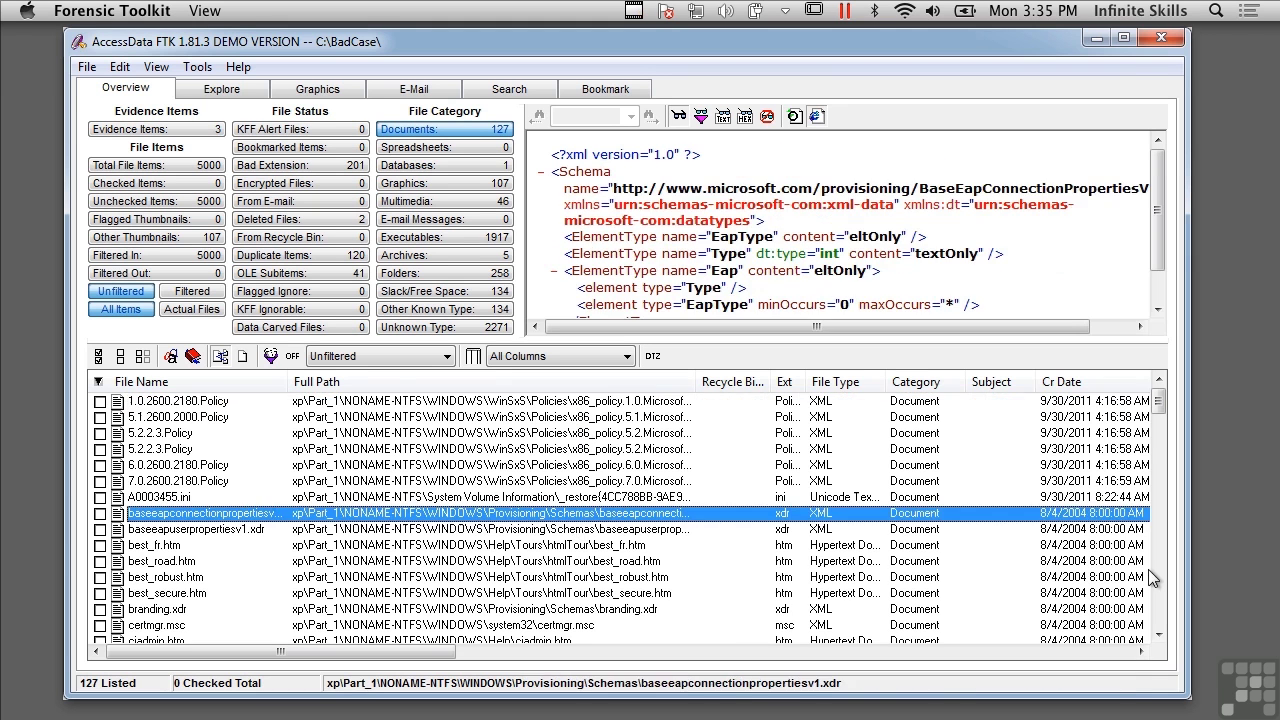
pyautogui.click(1160, 600)
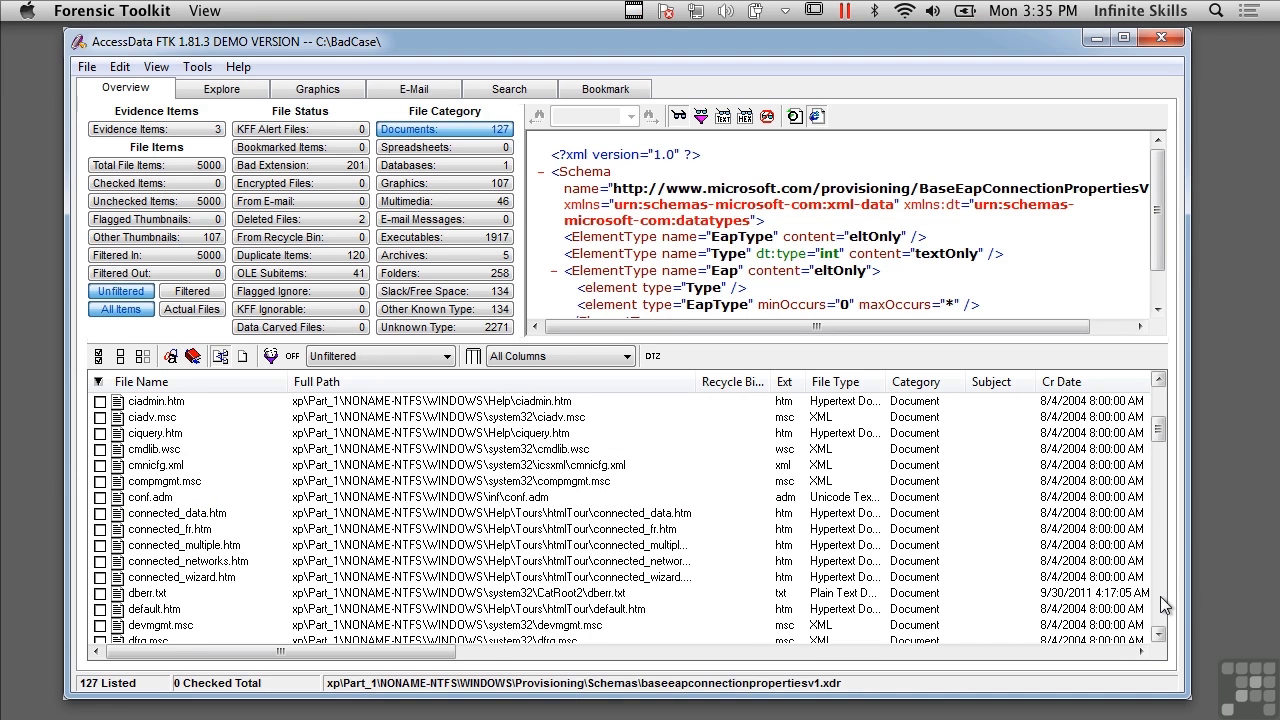
pyautogui.click(638, 546)
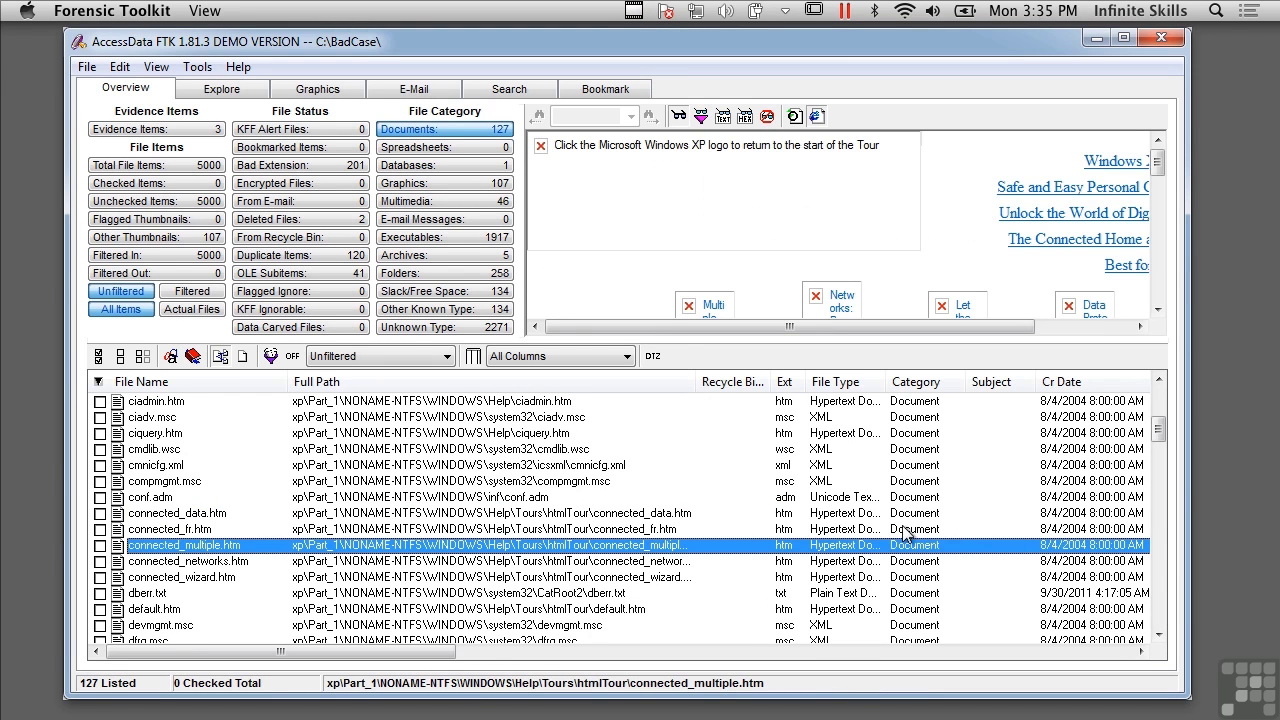
pyautogui.click(1160, 590)
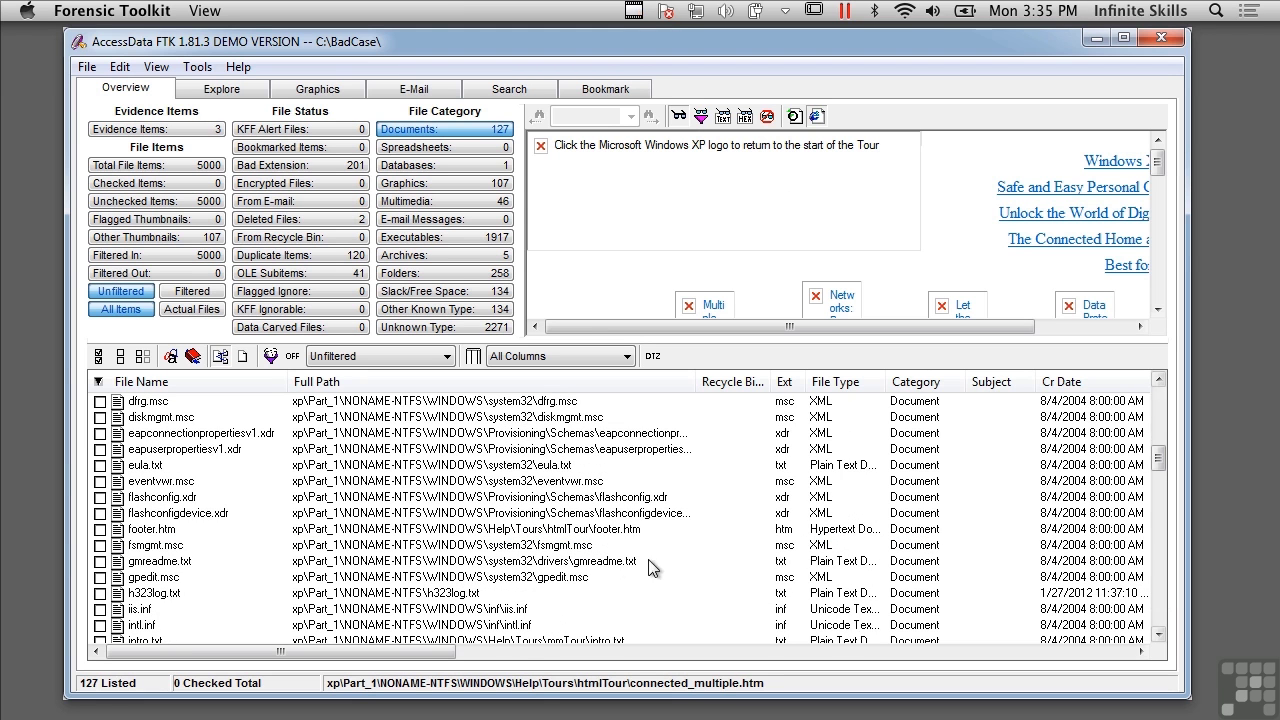
pyautogui.click(612, 564)
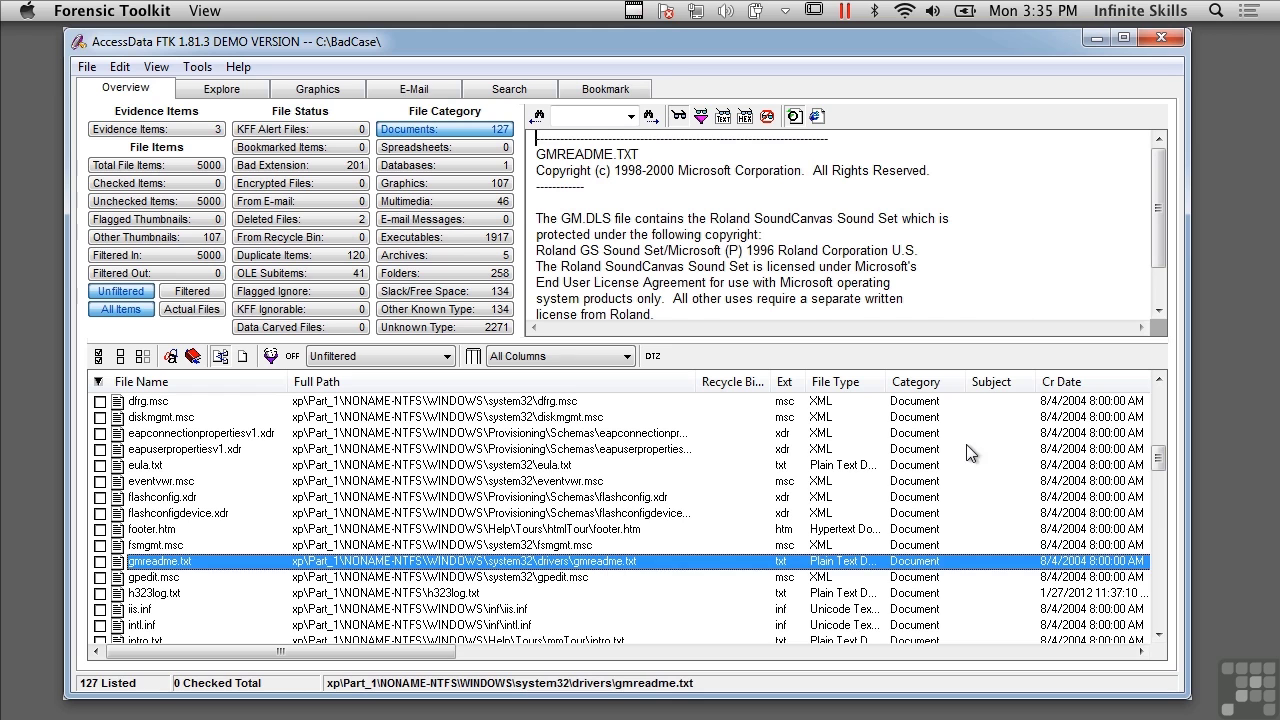
pyautogui.click(1157, 620)
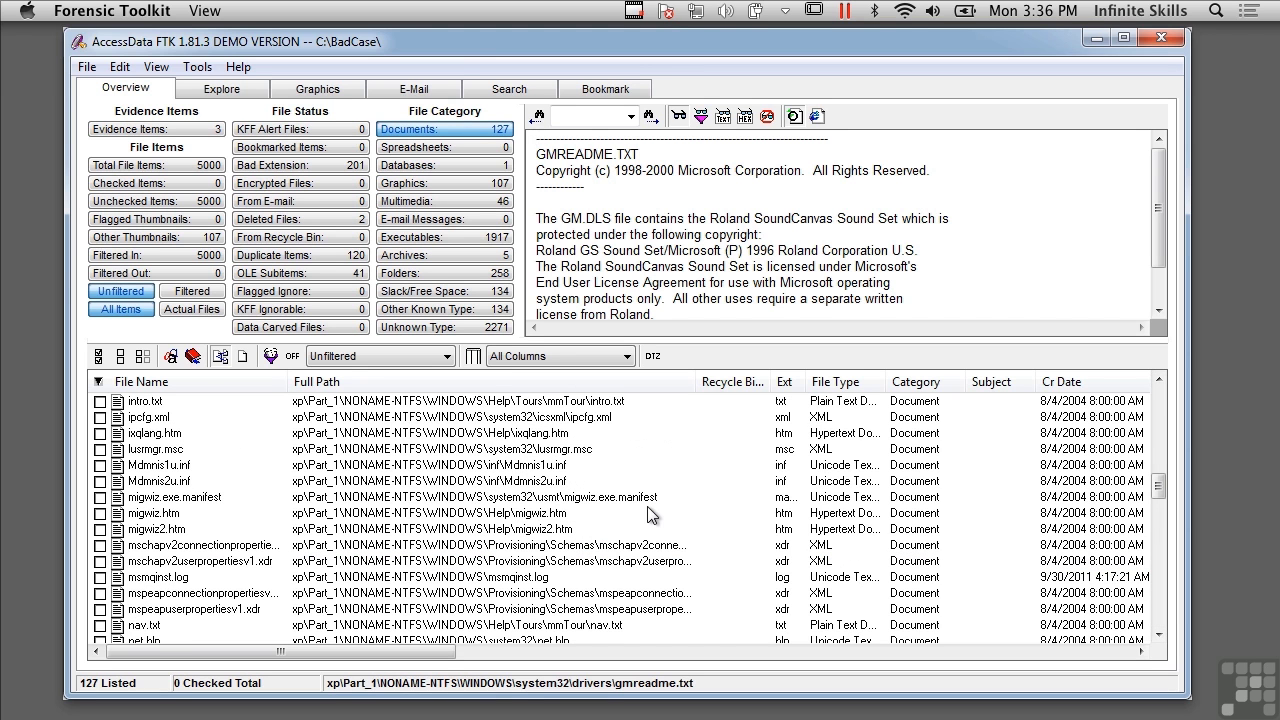
# - Preview dnary.mdb in the Databases category, and browse the Graphics category's file list down to its end
pyautogui.click(440, 167)
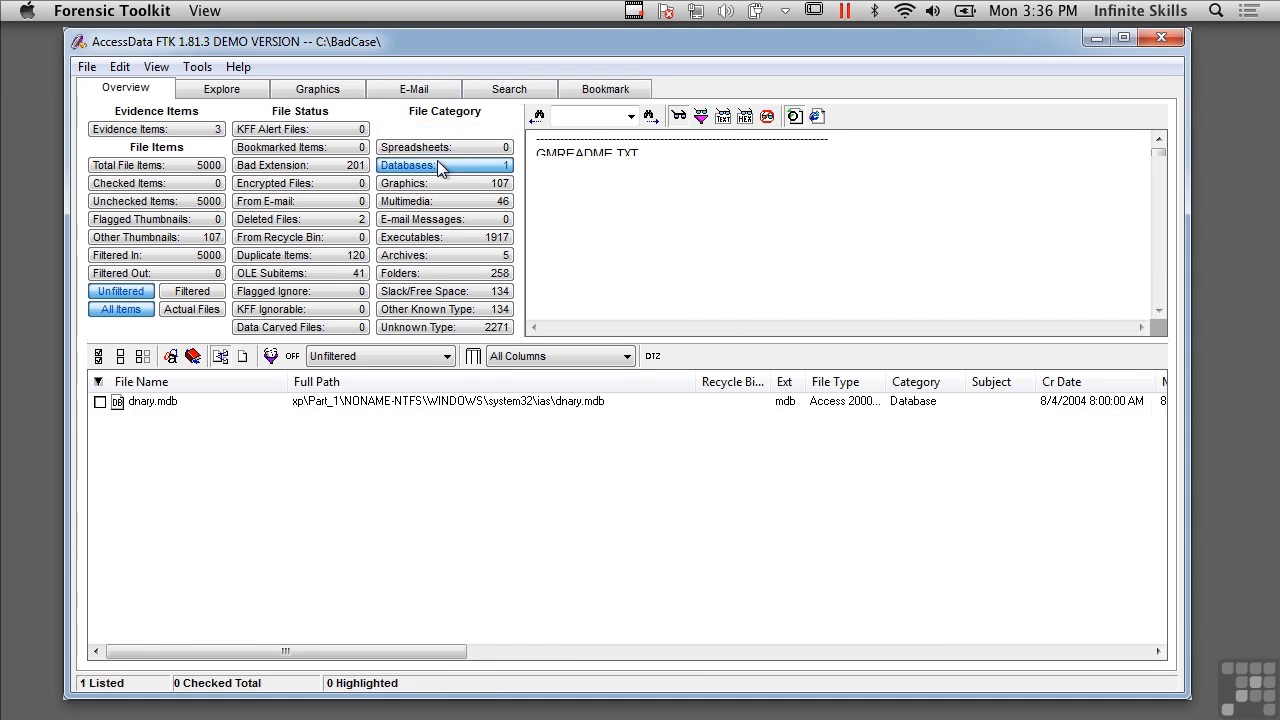
pyautogui.click(462, 401)
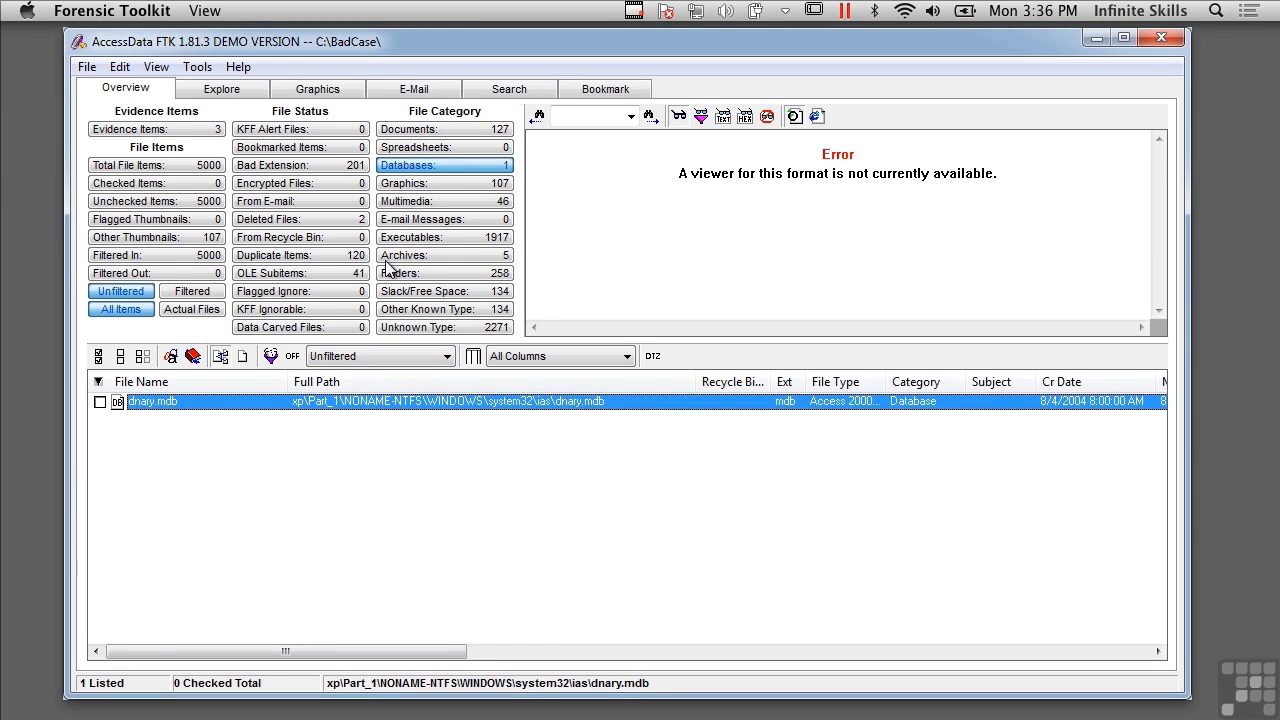
pyautogui.click(438, 183)
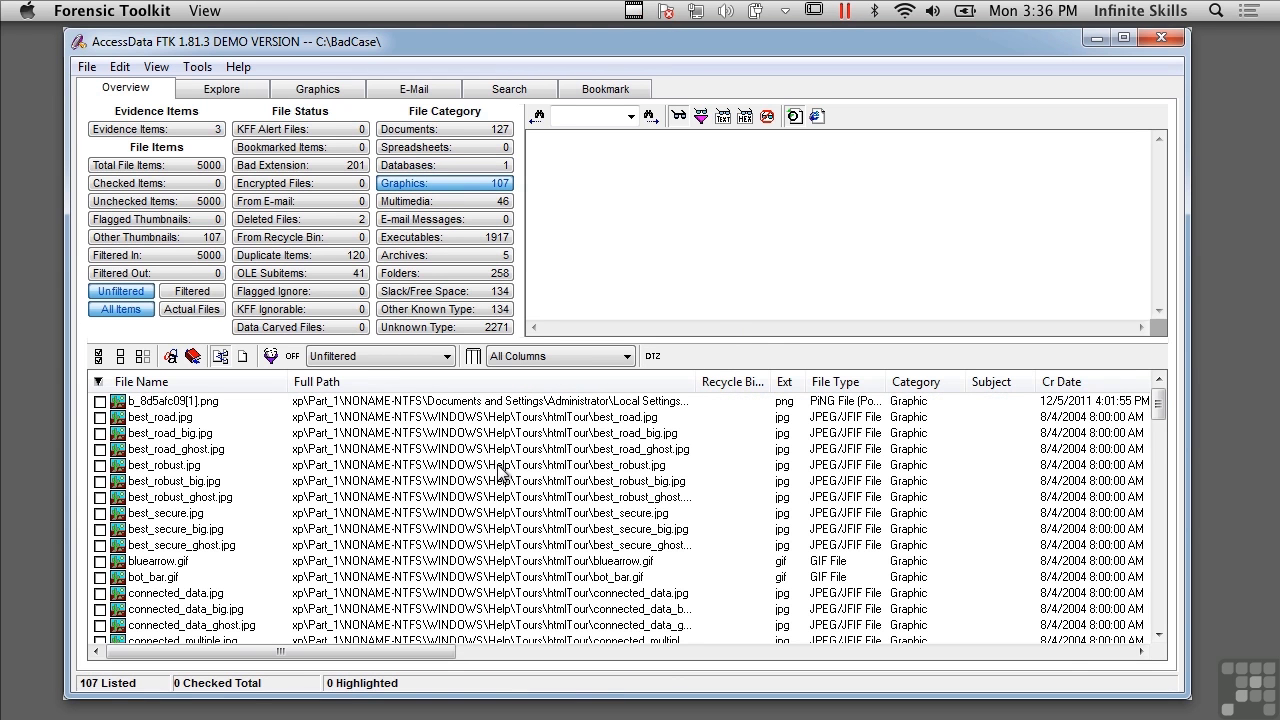
pyautogui.click(1157, 631)
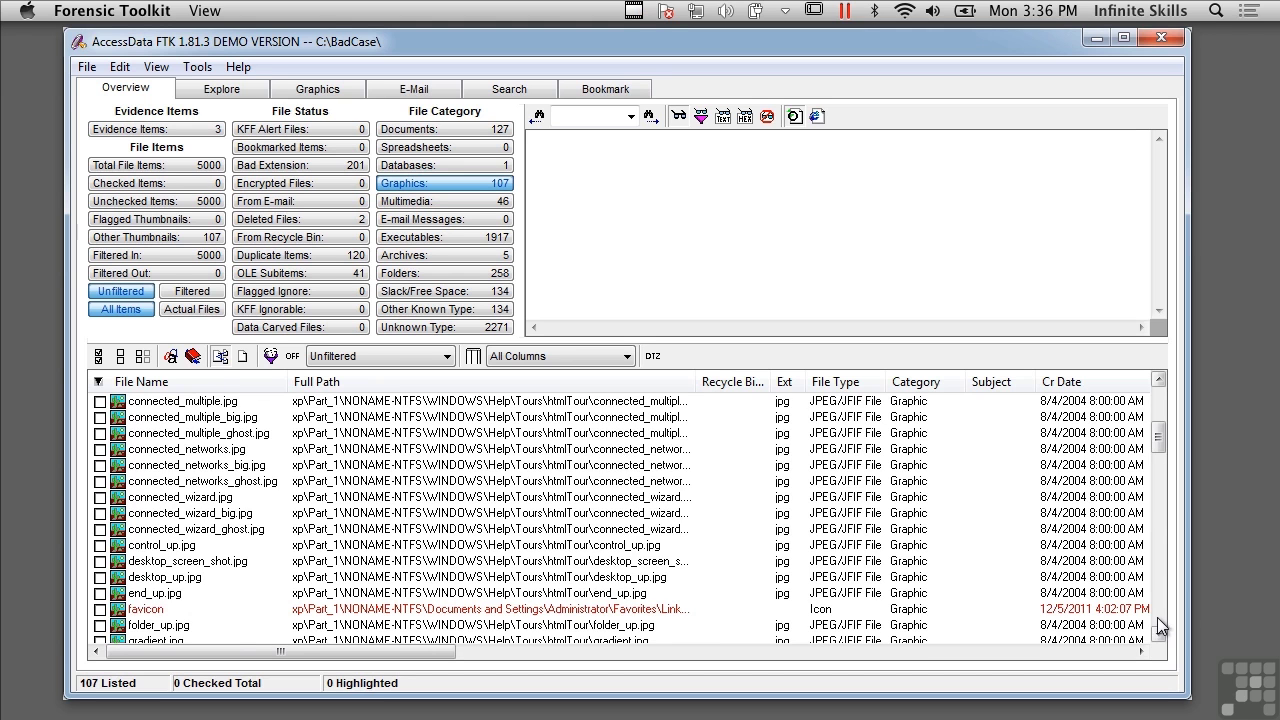
pyautogui.click(1164, 617)
pyautogui.moveTo(1164, 607); pyautogui.dragTo(1165, 625)
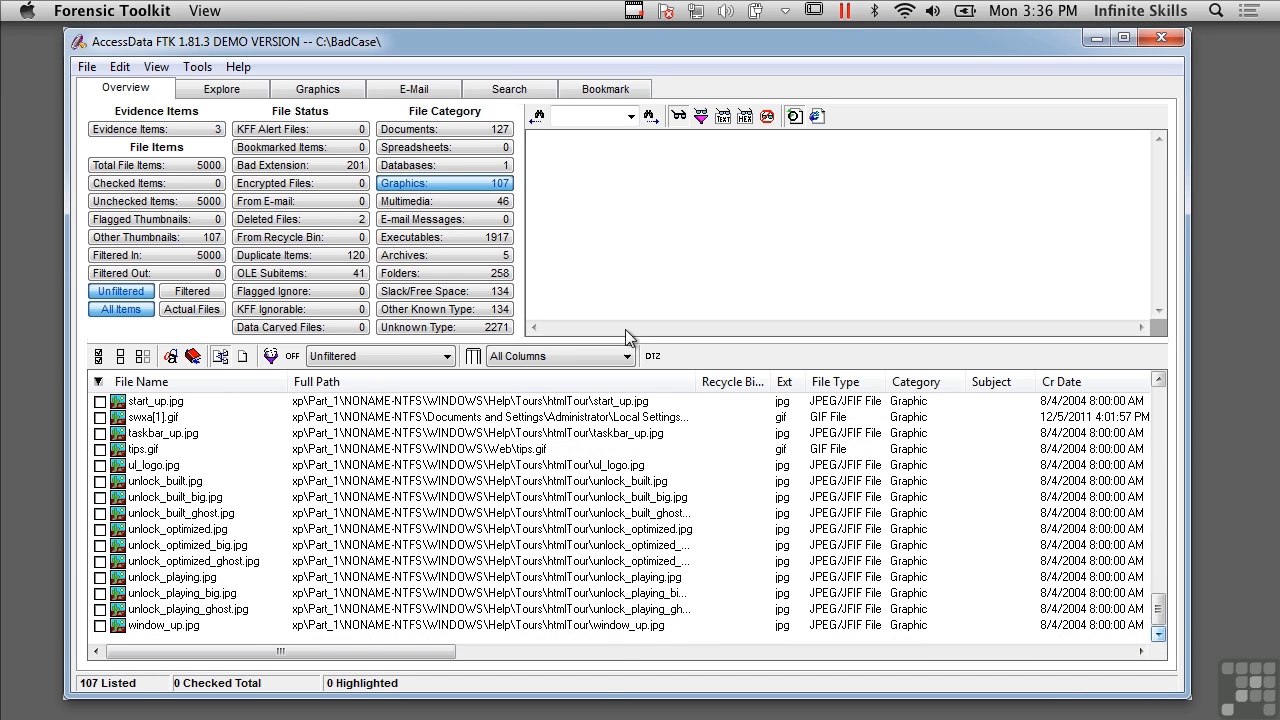
# - List the duplicate items, and browse the Bad Extension files, previewing vgasysr.fon and ssmypics.scr
pyautogui.click(294, 258)
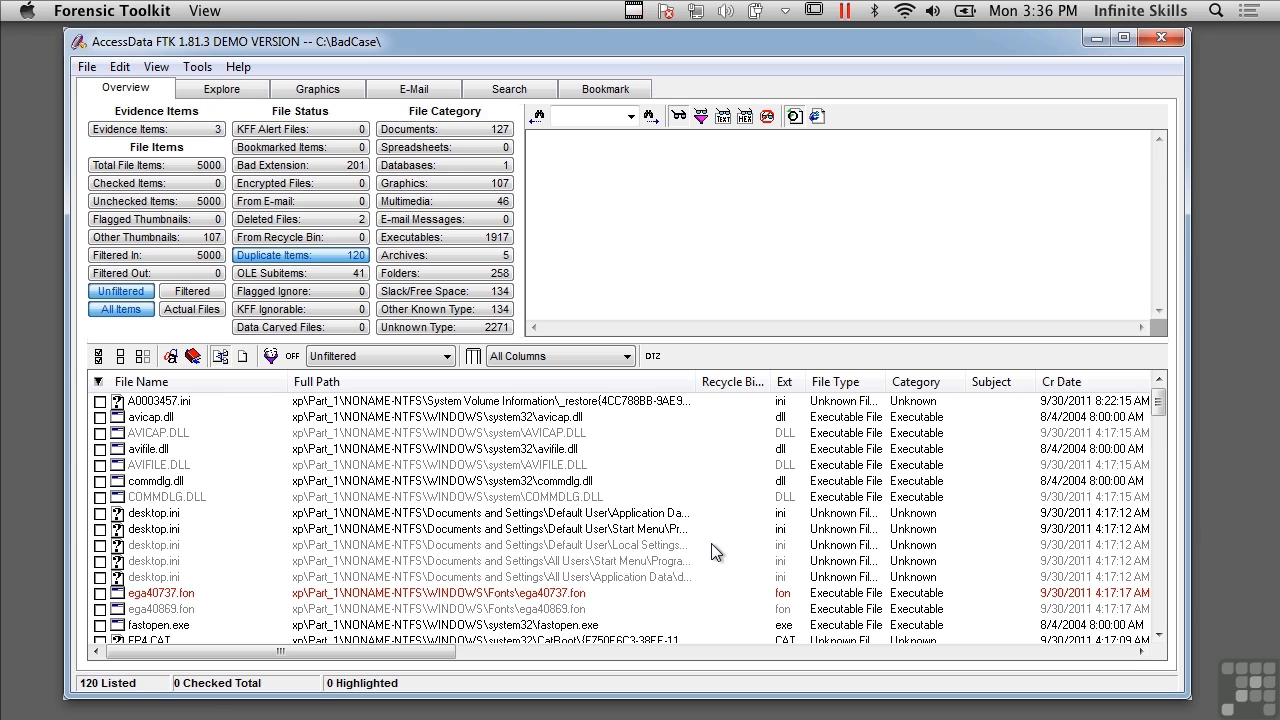
pyautogui.click(298, 166)
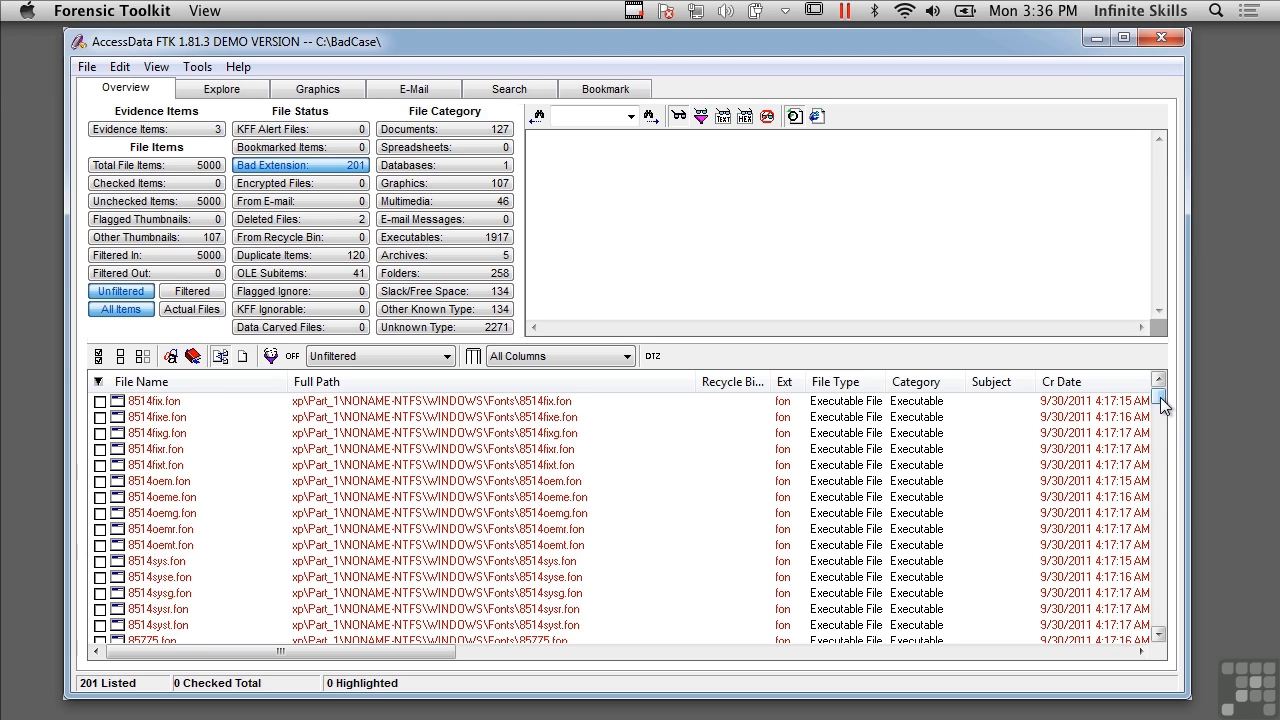
pyautogui.moveTo(1160, 397); pyautogui.dragTo(1165, 490)
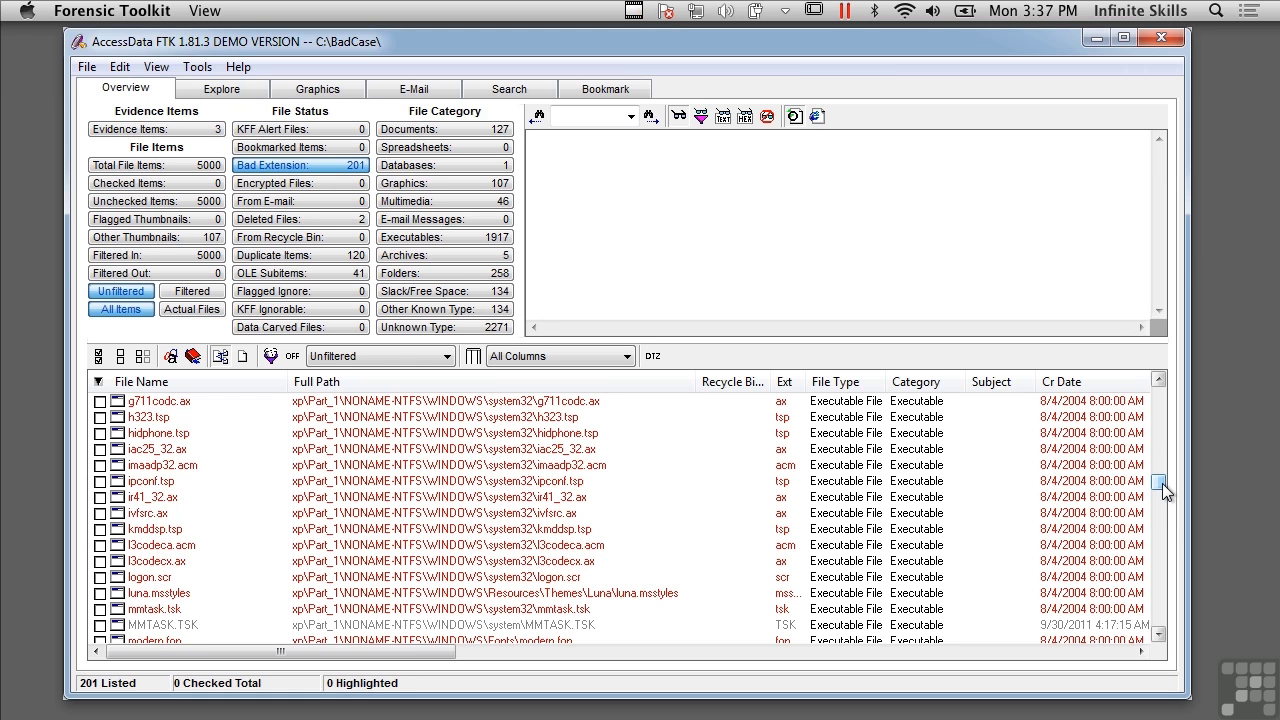
pyautogui.moveTo(1162, 483); pyautogui.dragTo(1157, 616)
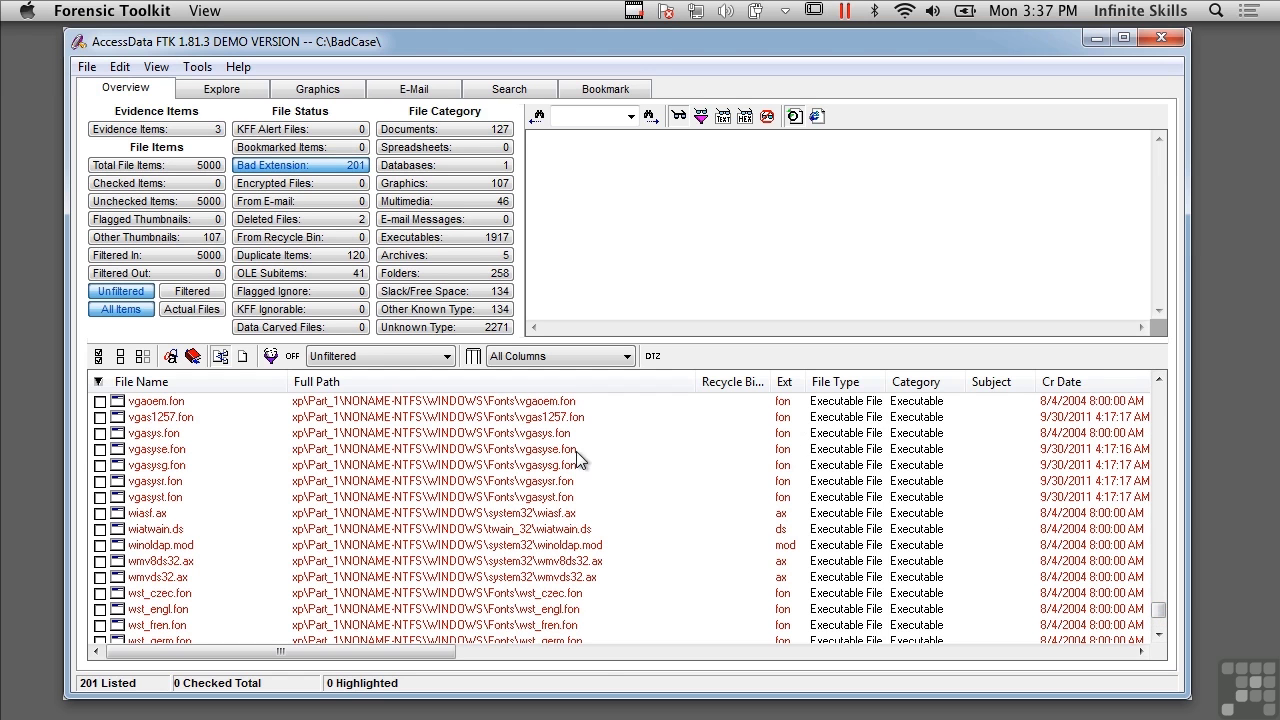
pyautogui.click(578, 481)
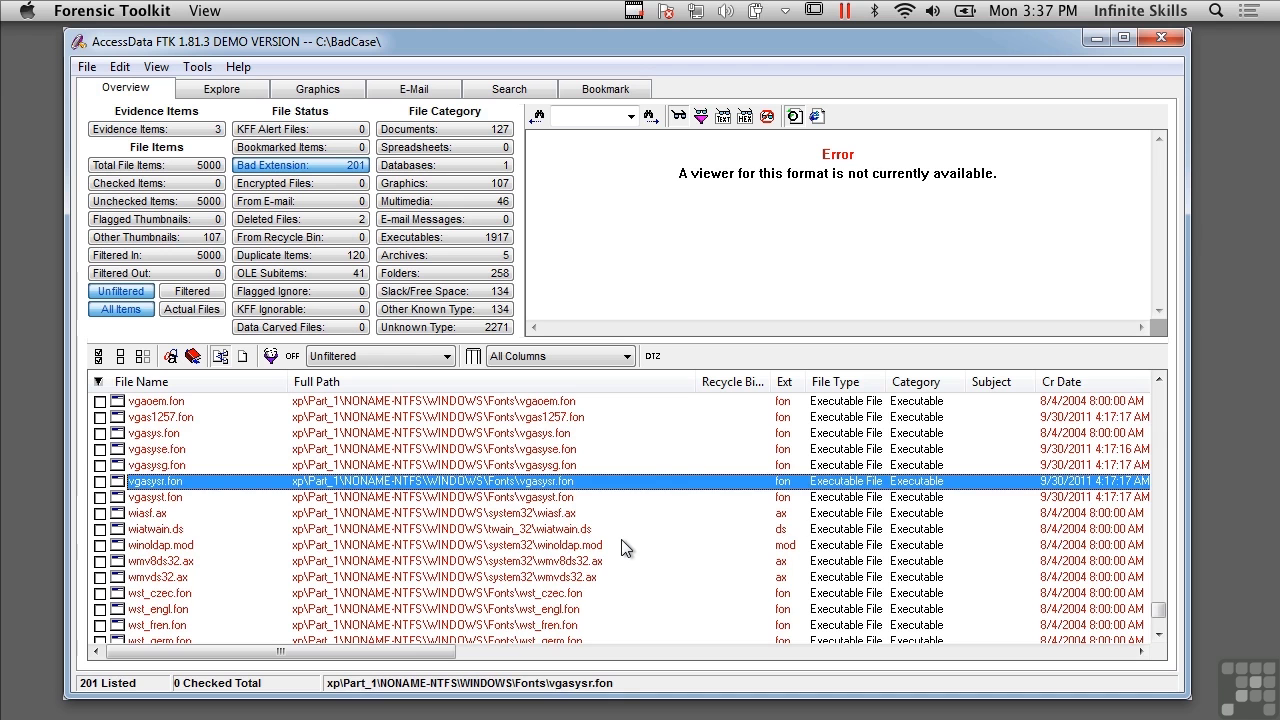
pyautogui.scroll(6, 622, 547)
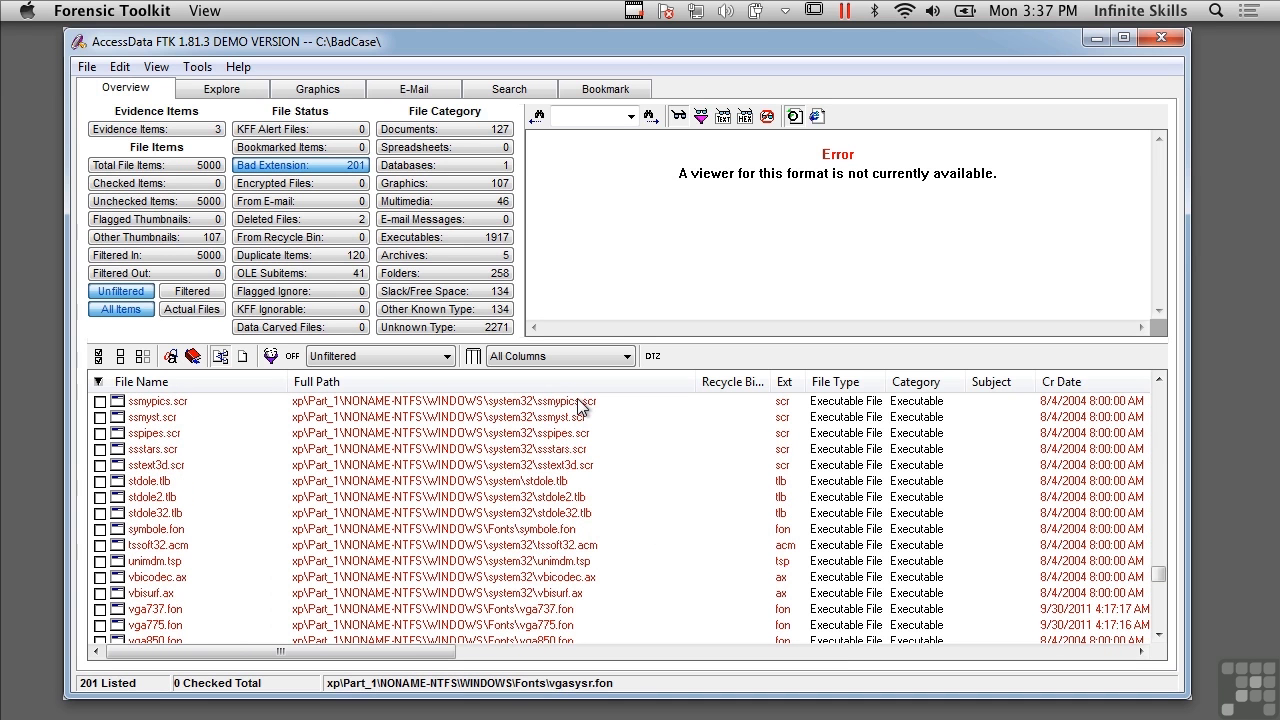
pyautogui.click(580, 405)
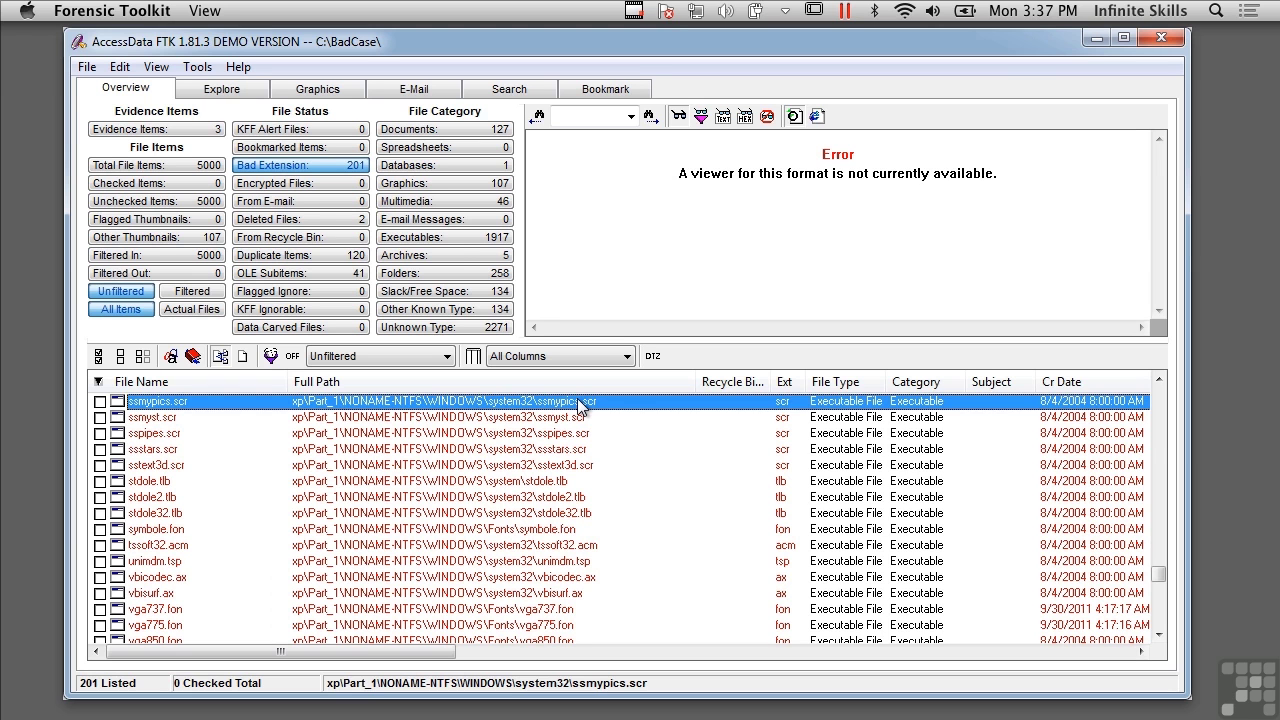
# - Browse the Executables category and preview SPGRMR.dll from the WINDOWS\ime folder
pyautogui.click(455, 247)
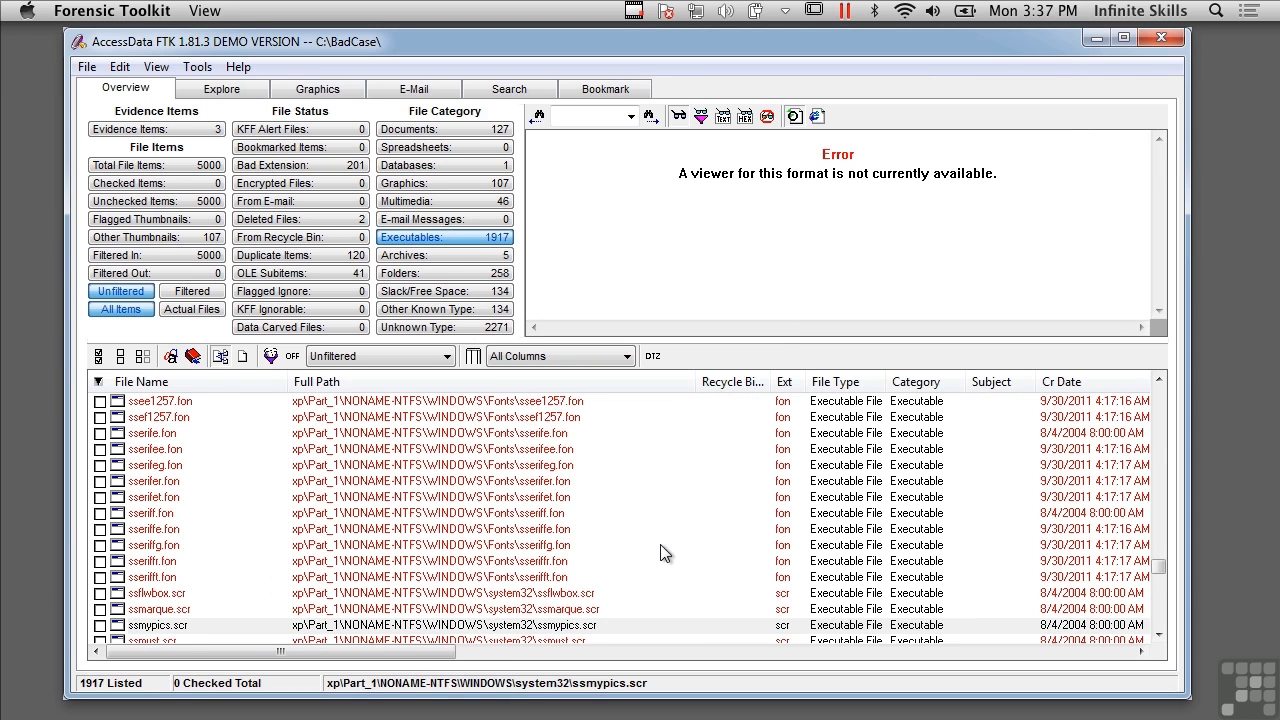
pyautogui.hscroll(1, 665, 553)
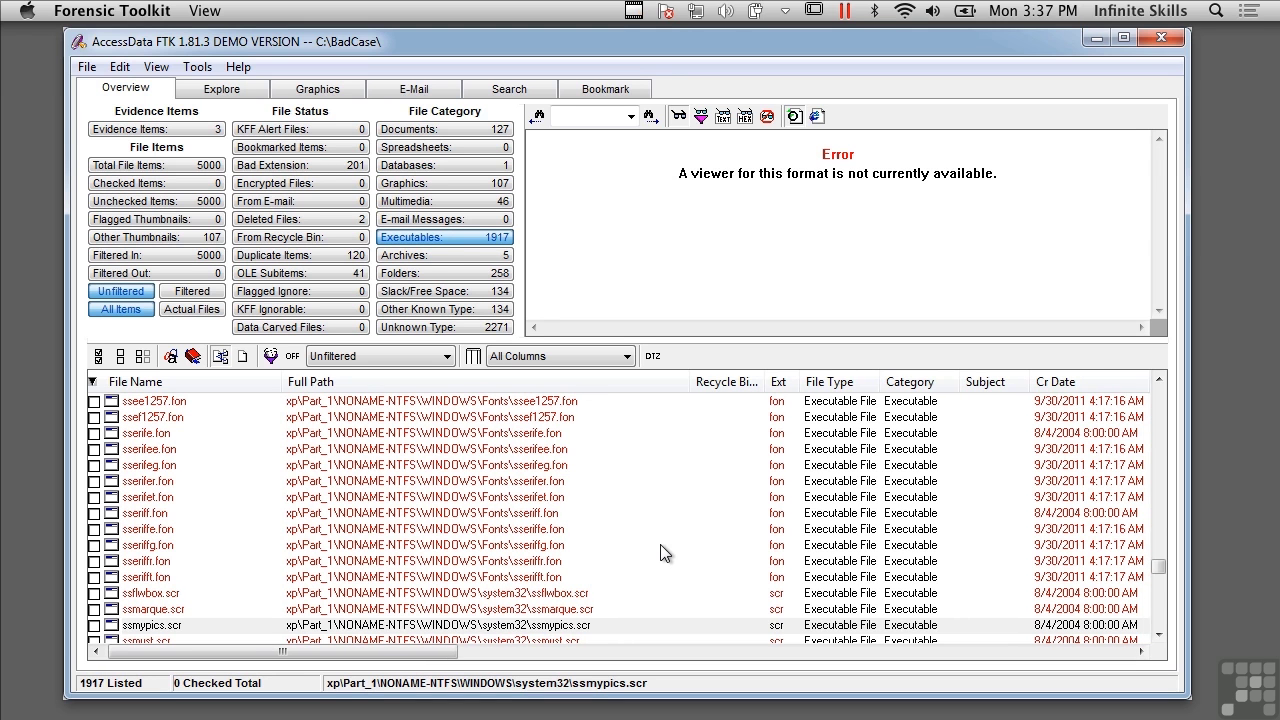
pyautogui.click(1160, 425)
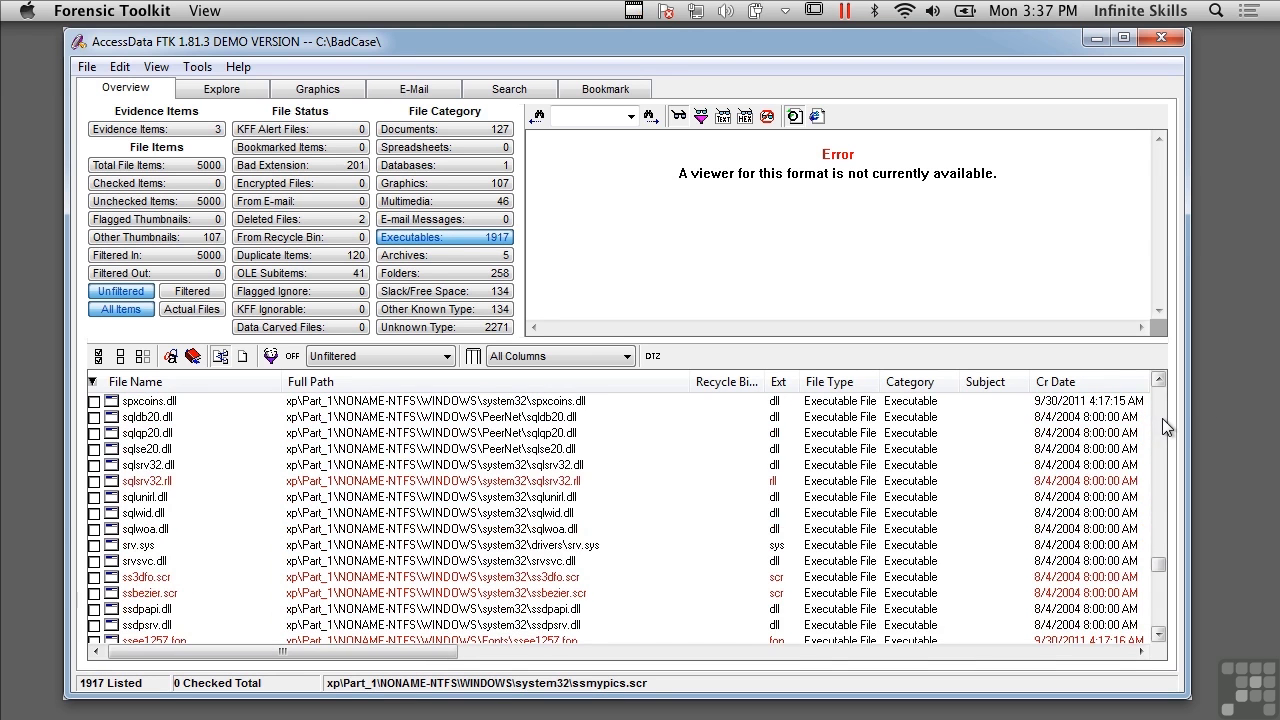
pyautogui.click(1162, 425)
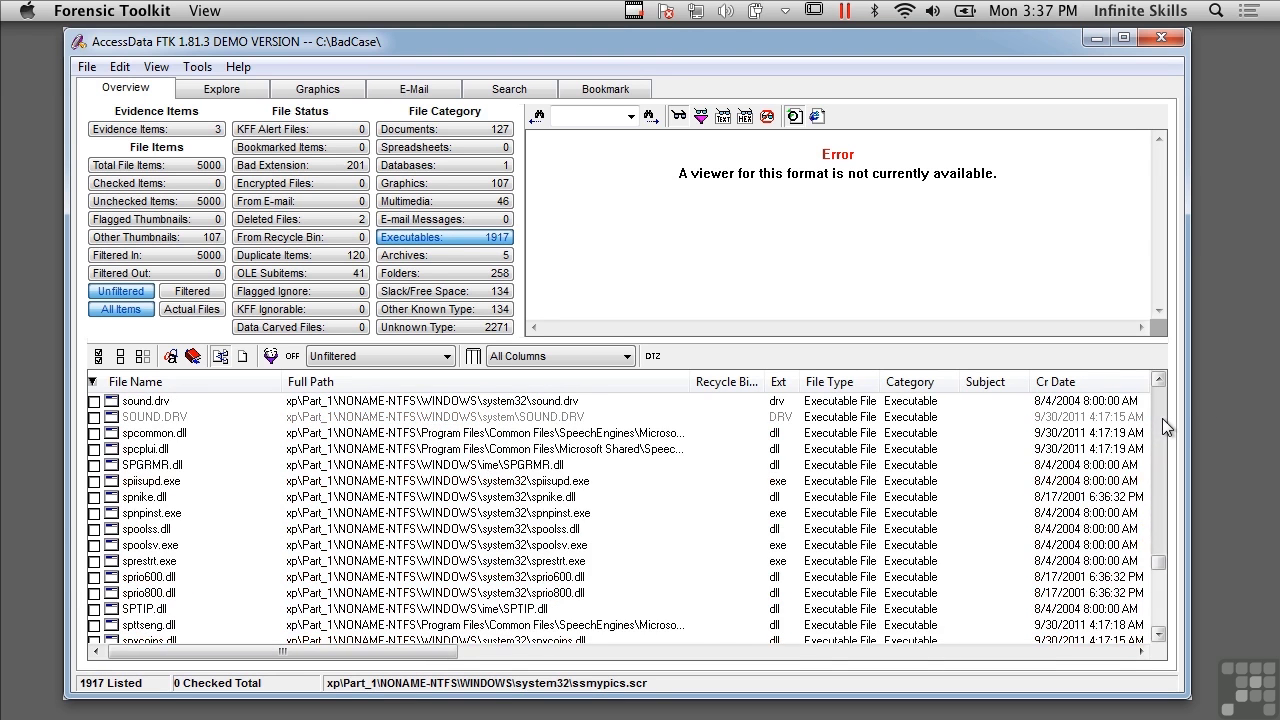
pyautogui.click(872, 472)
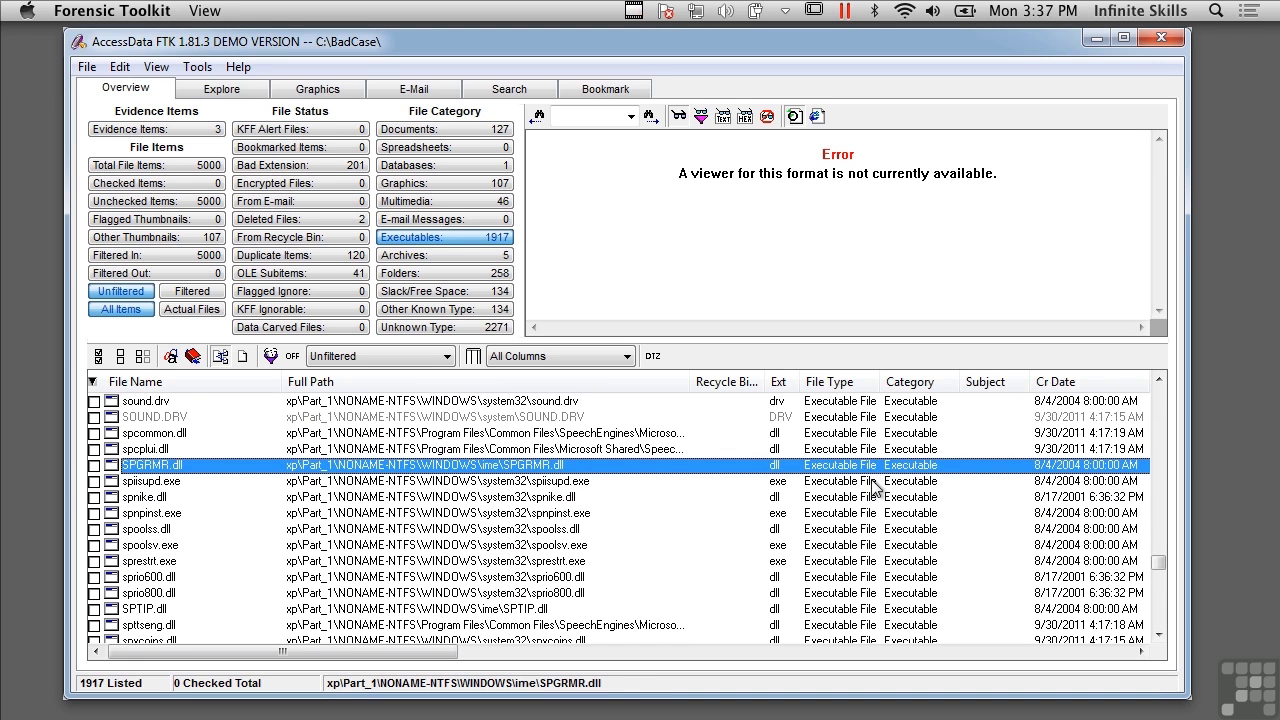
# - Examine the general, source and content information in the file properties of spiisupd.exe, and close them
pyautogui.click(874, 483)
pyautogui.rightClick(874, 483)
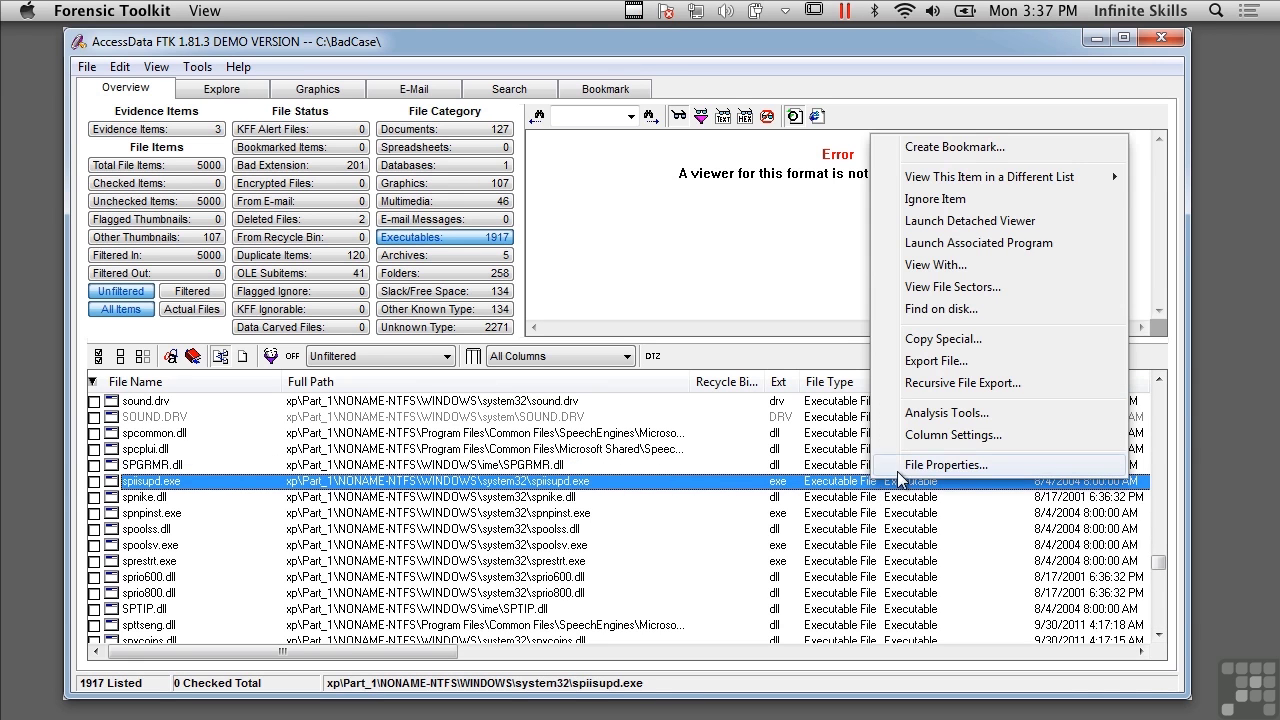
pyautogui.click(916, 470)
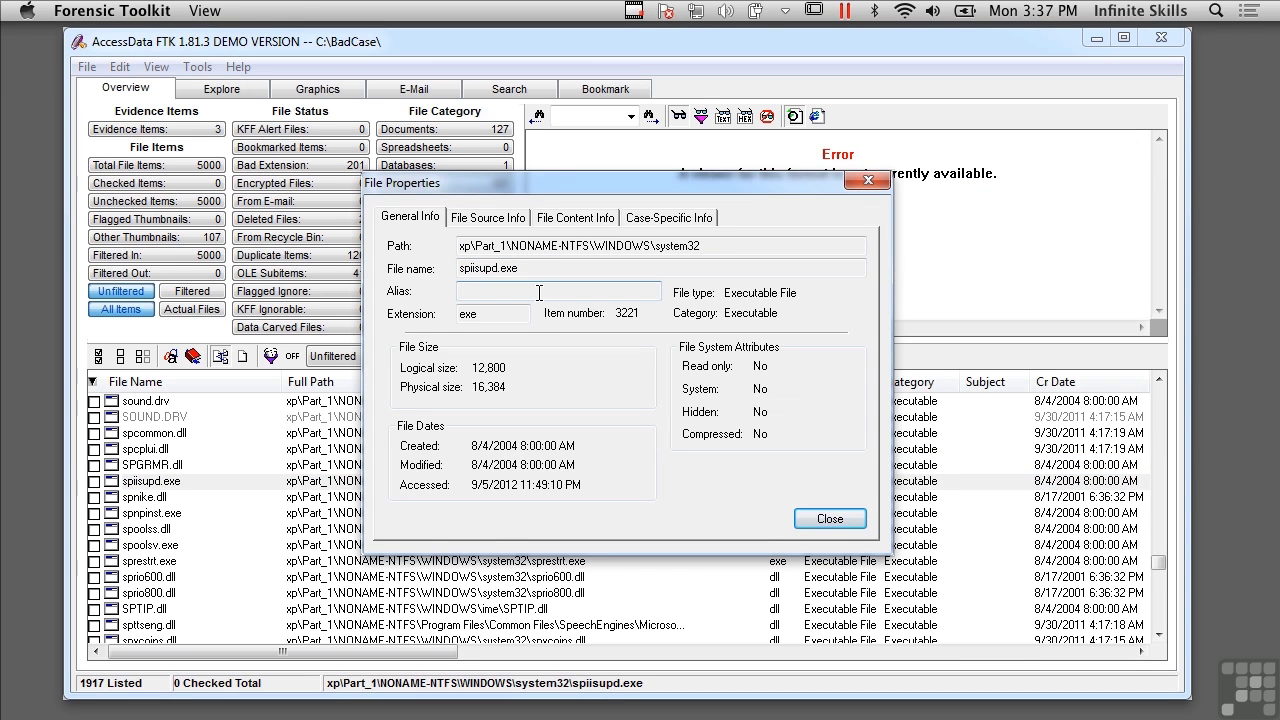
pyautogui.click(490, 222)
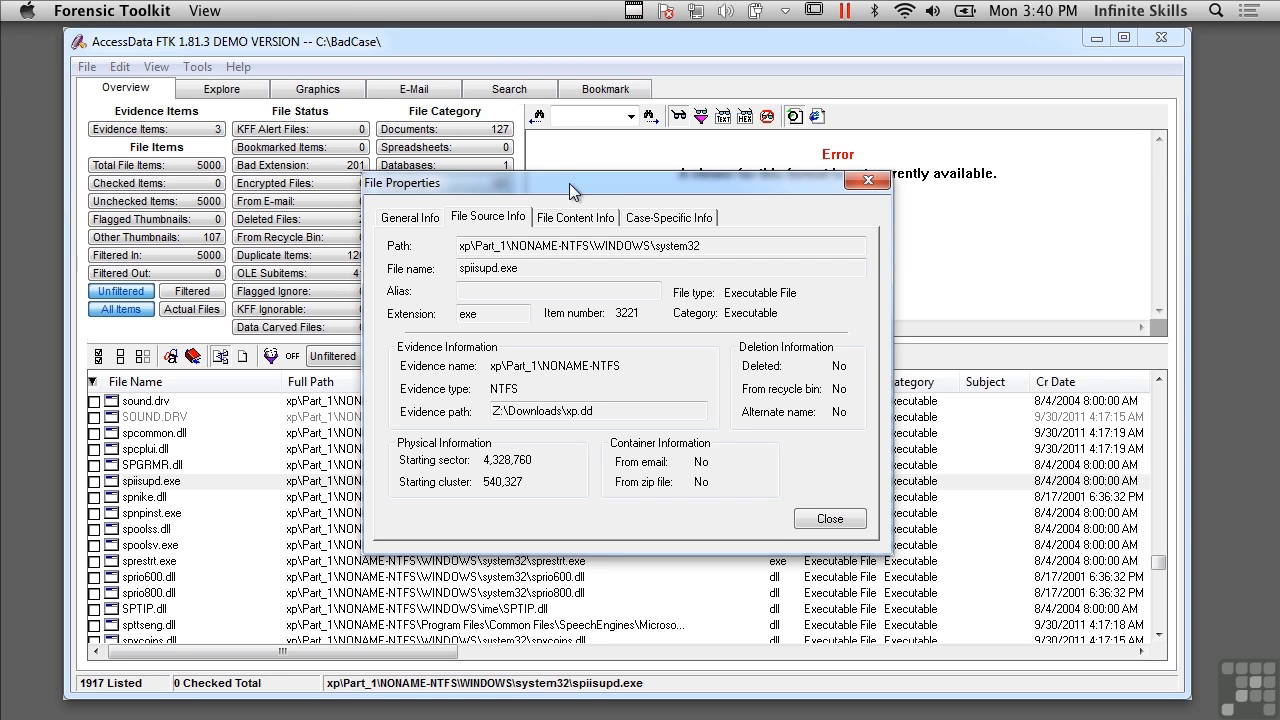
pyautogui.click(575, 217)
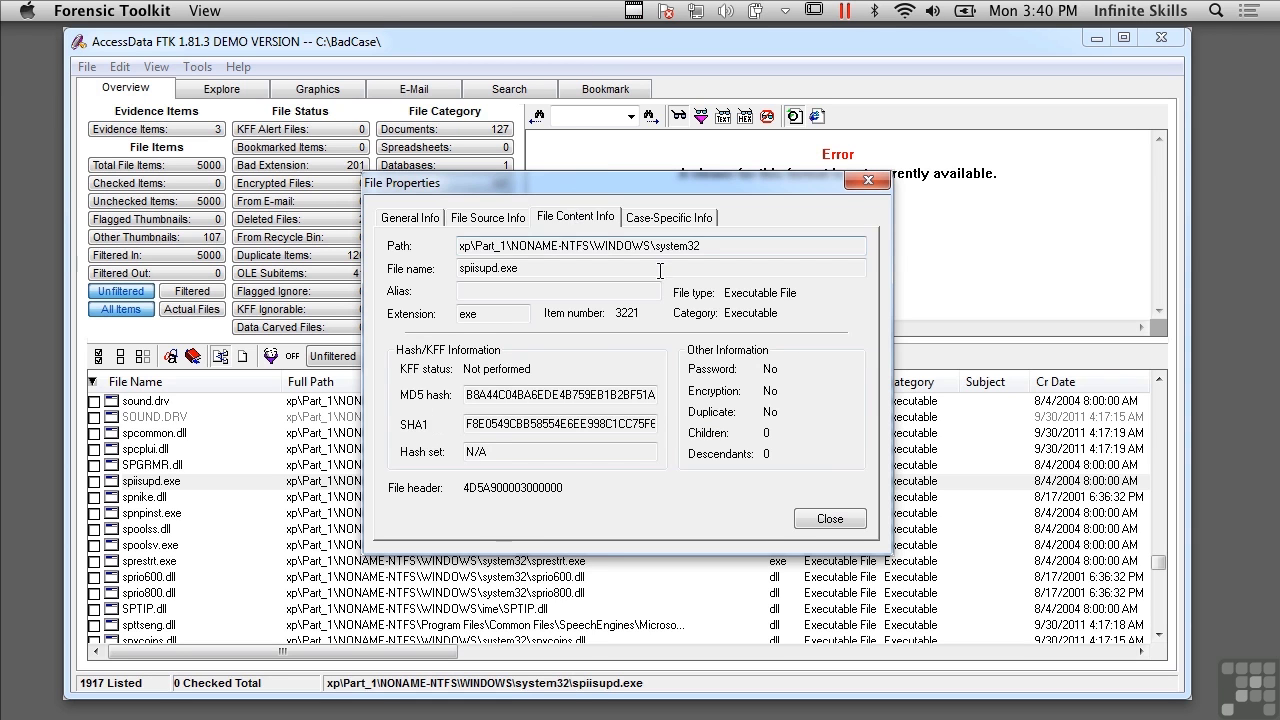
pyautogui.press('Escape')
# - Explore the case tree's NONAME-NTFS volume under Part_1 and read the contents of its $LogFile and $MFT files
pyautogui.click(223, 92)
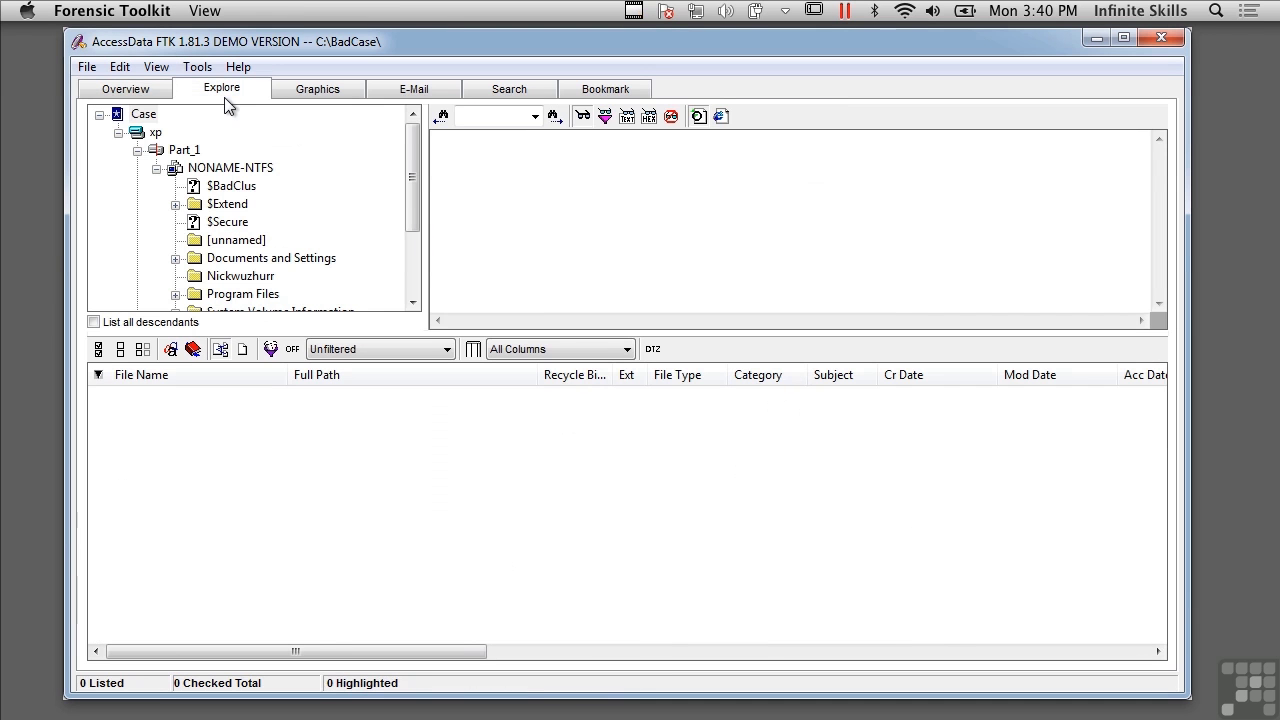
pyautogui.click(226, 169)
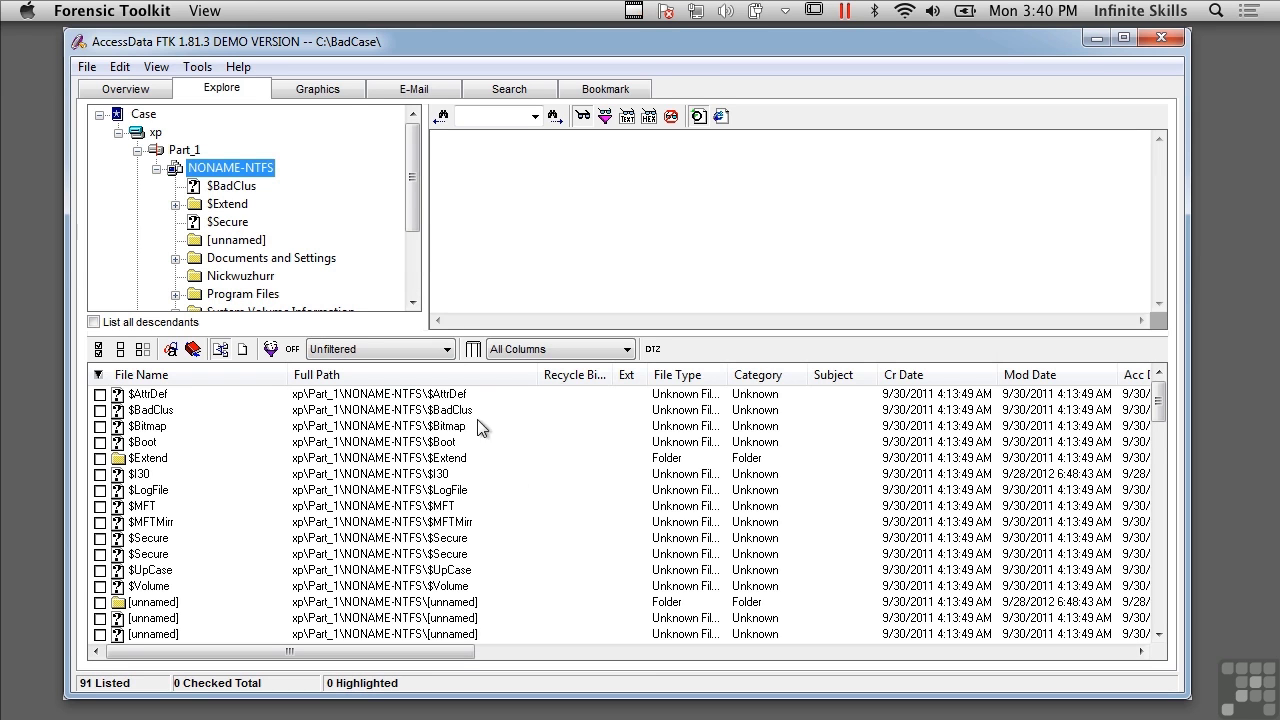
pyautogui.click(396, 494)
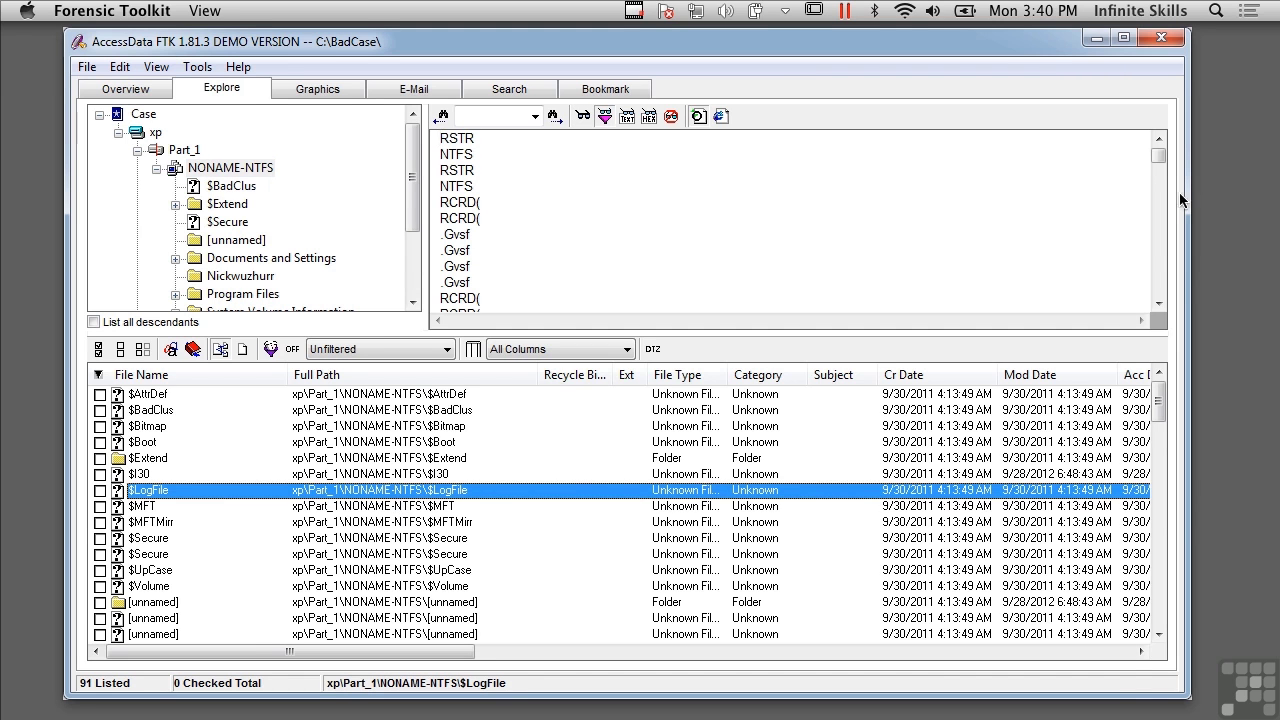
pyautogui.moveTo(1158, 157); pyautogui.dragTo(1157, 286)
pyautogui.scroll(1, 1162, 270)
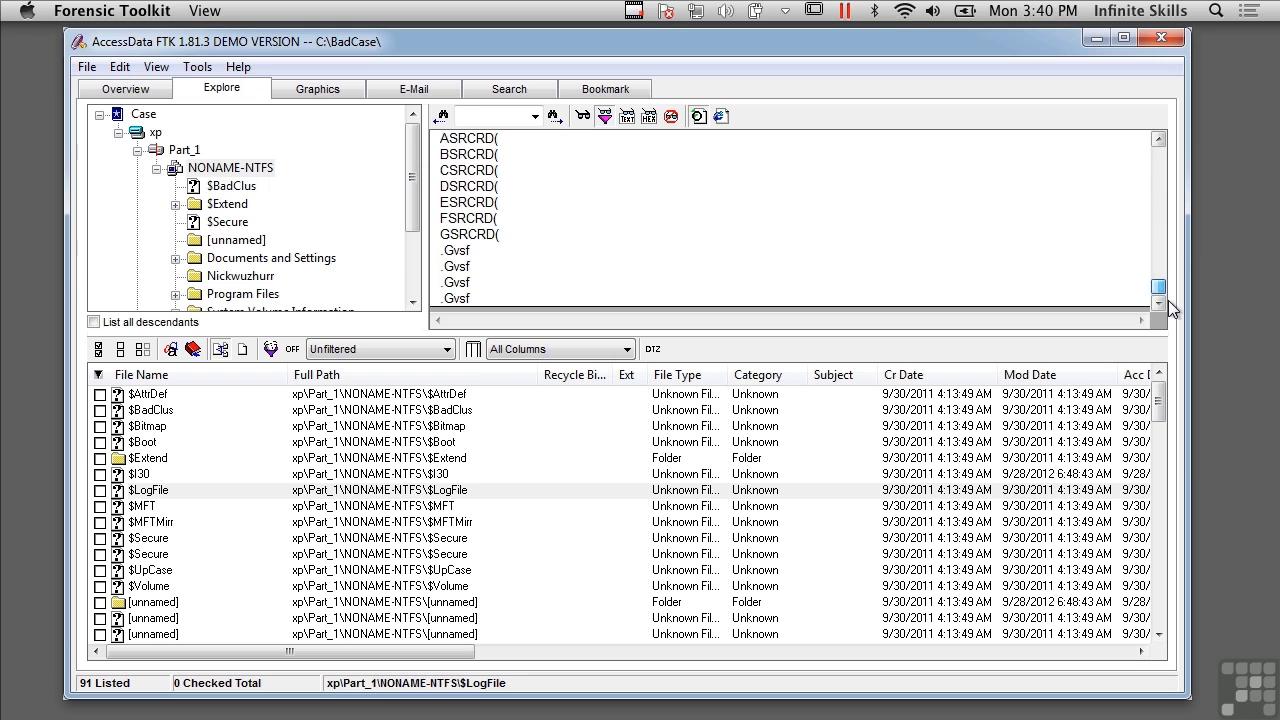
pyautogui.click(437, 507)
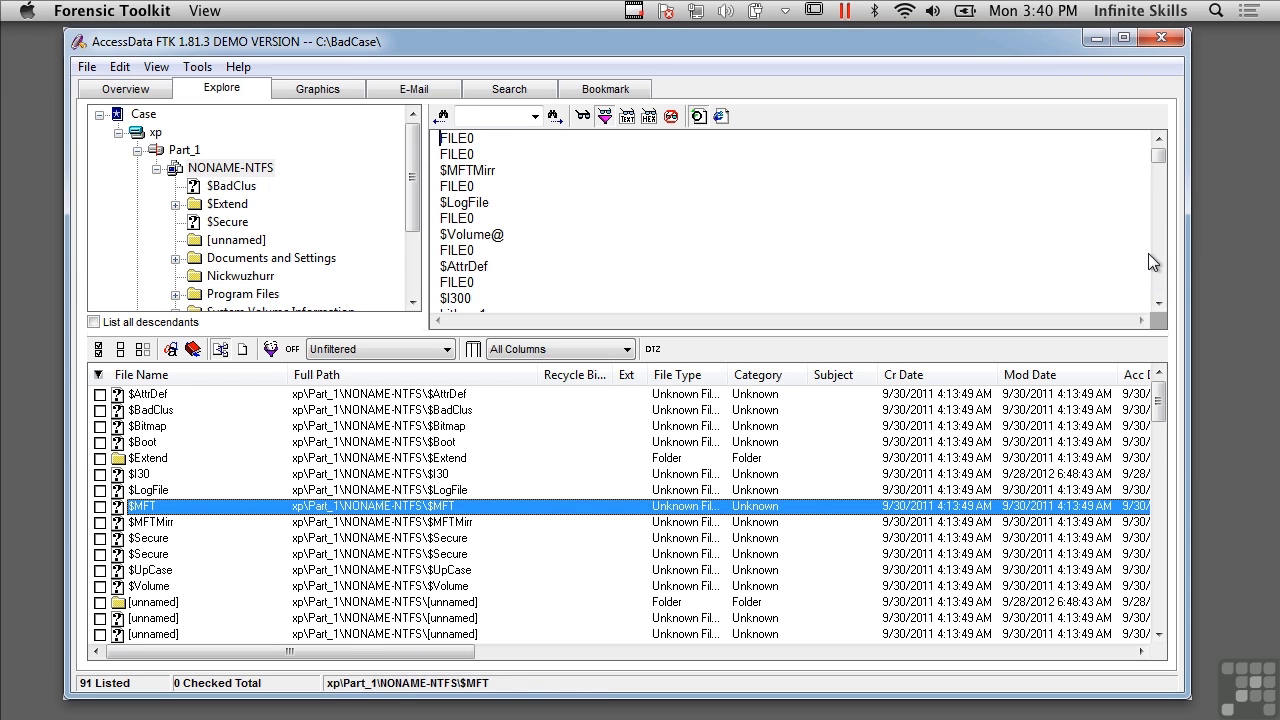
pyautogui.scroll(-4, 1160, 272)
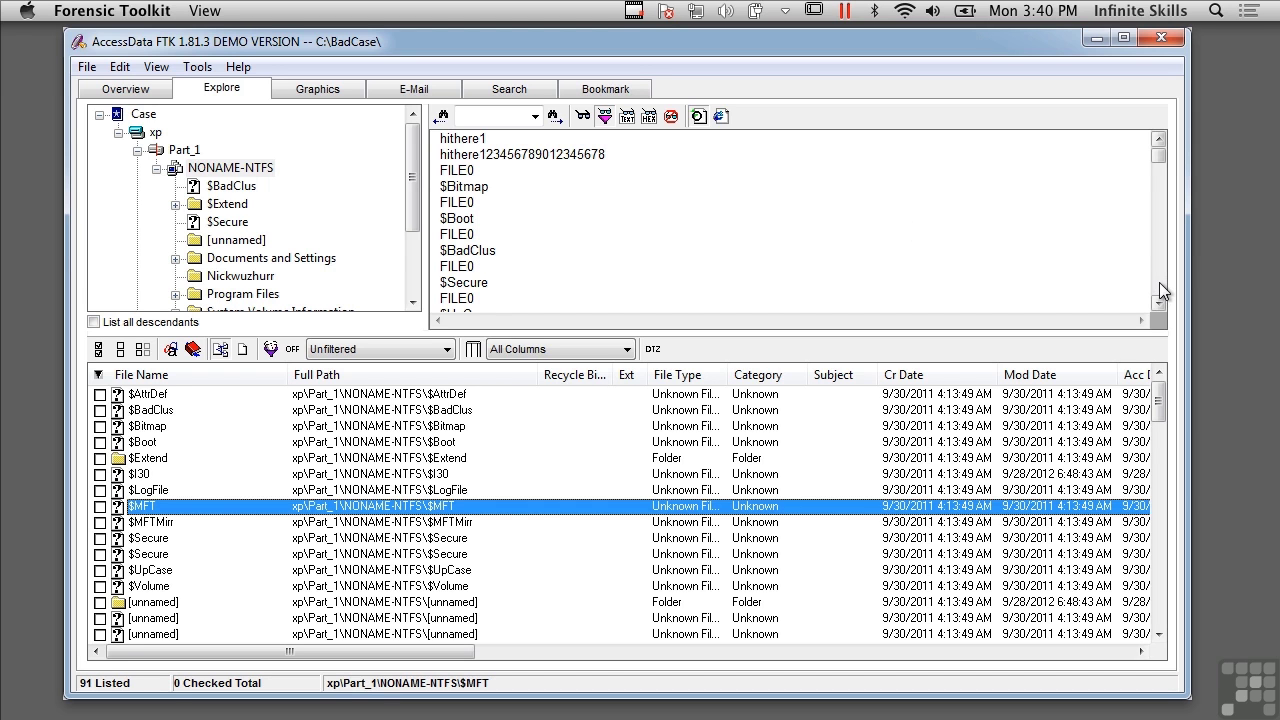
# - Read further through the $MFT file's contents, examining the file and folder names recorded in it
pyautogui.scroll(-5, 1159, 284)
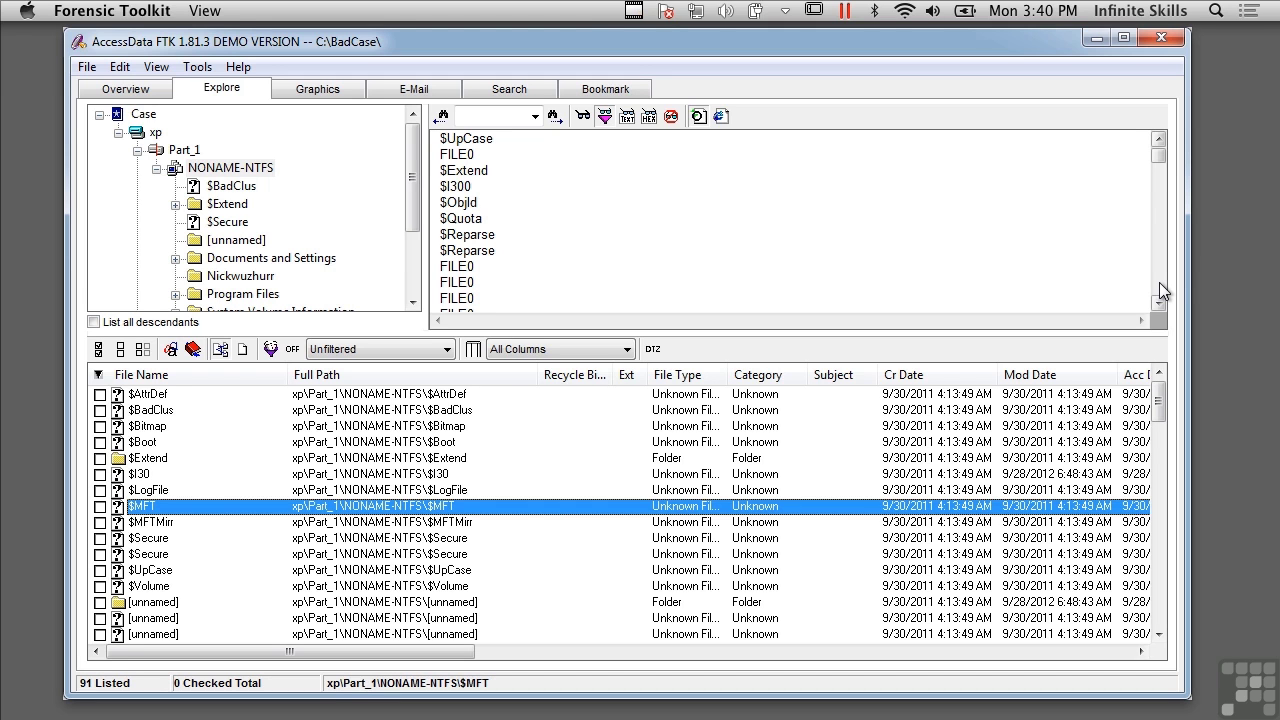
pyautogui.click(1159, 282)
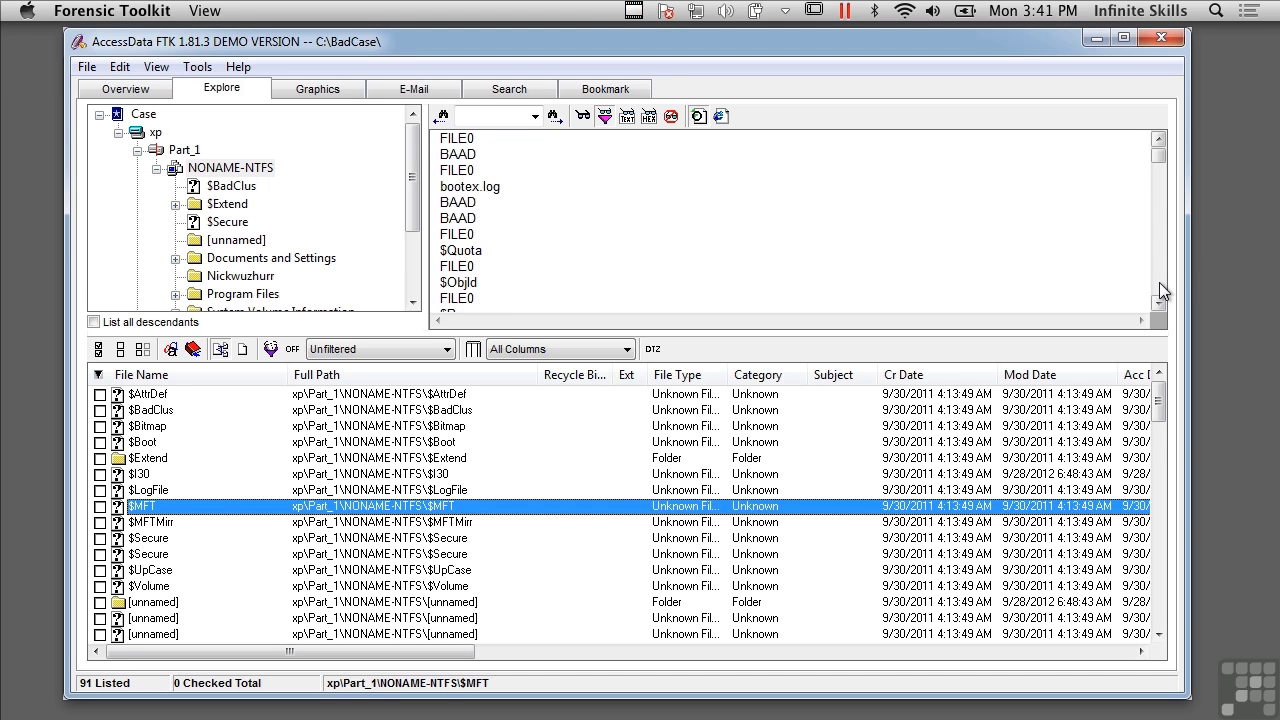
pyautogui.click(1159, 282)
pyautogui.click(1159, 282)
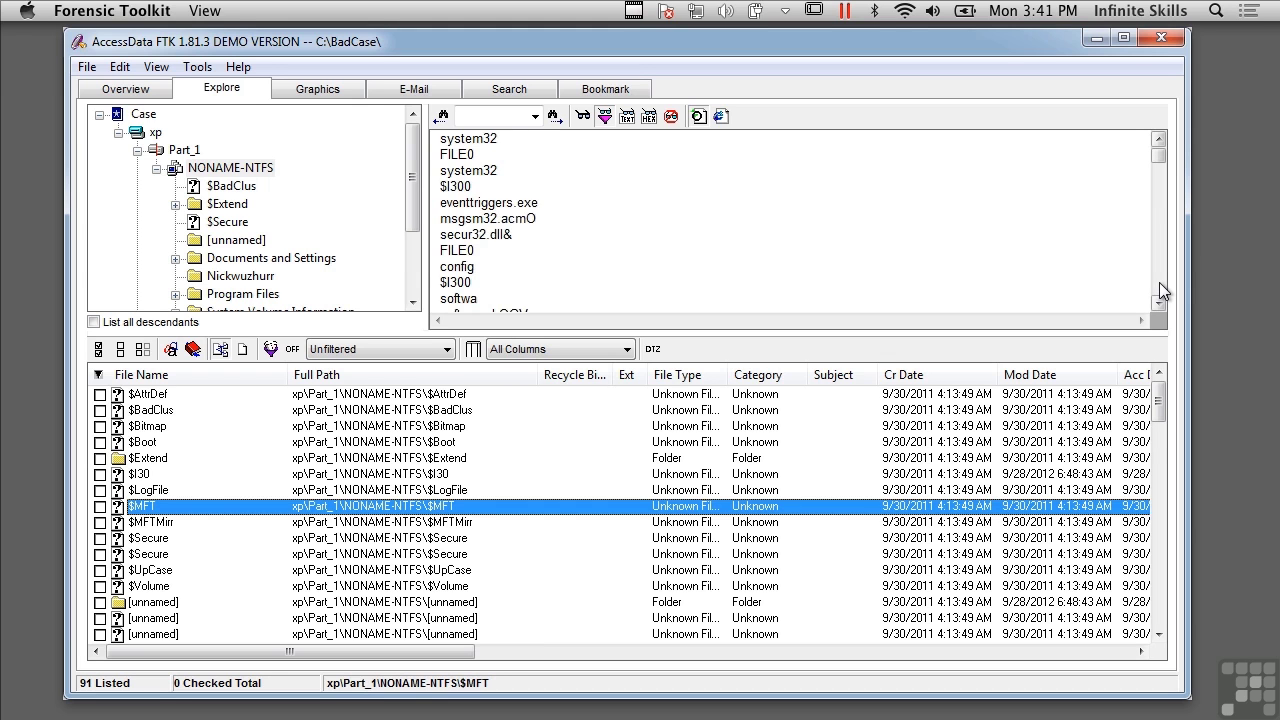
pyautogui.click(1159, 282)
pyautogui.click(1159, 282)
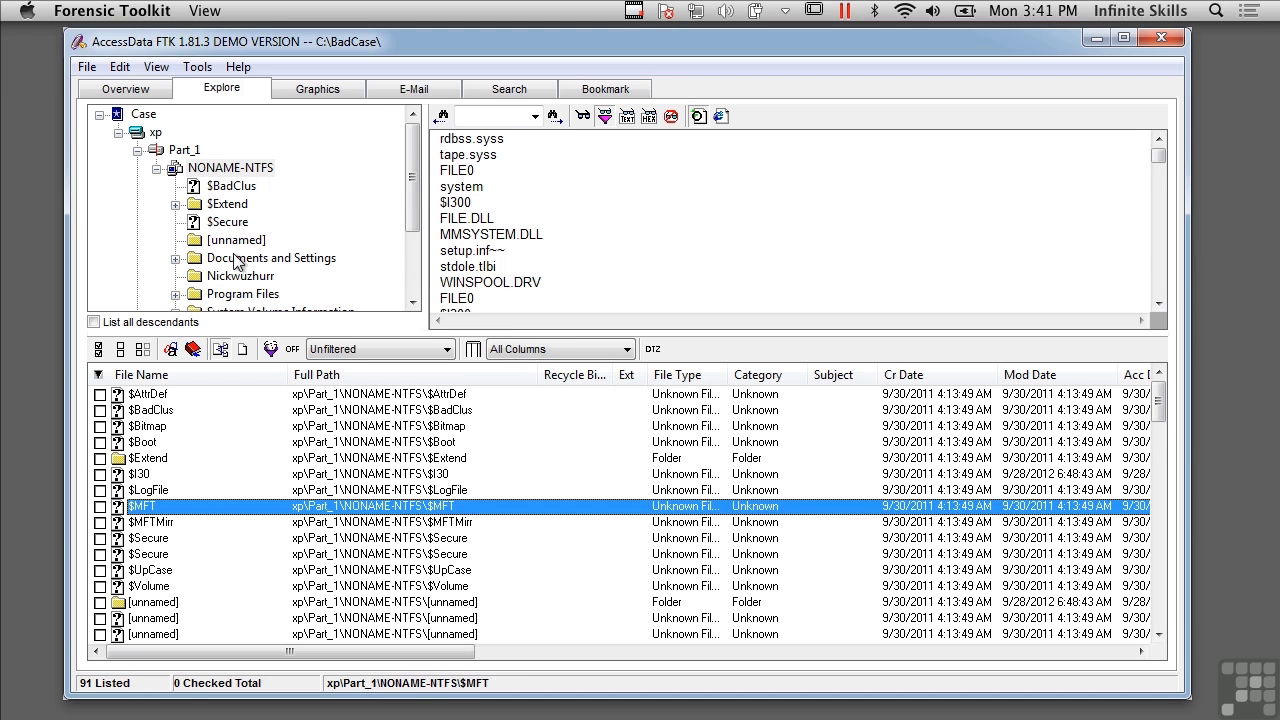
# - Browse Documents and Settings to the Administrator's Application Data\Microsoft\CryptnetUrlCache folder and list the files in its MetaData subfolder
pyautogui.doubleClick(235, 260)
pyautogui.doubleClick(274, 242)
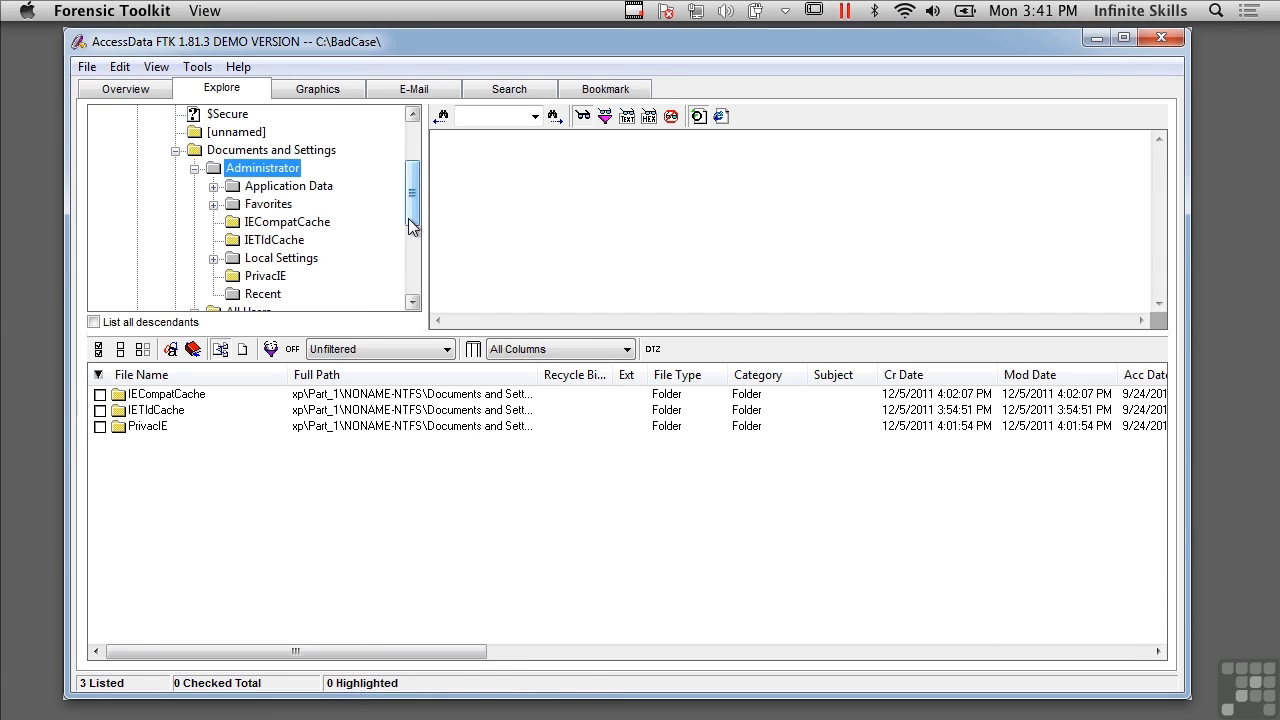
pyautogui.moveTo(408, 222); pyautogui.dragTo(408, 236)
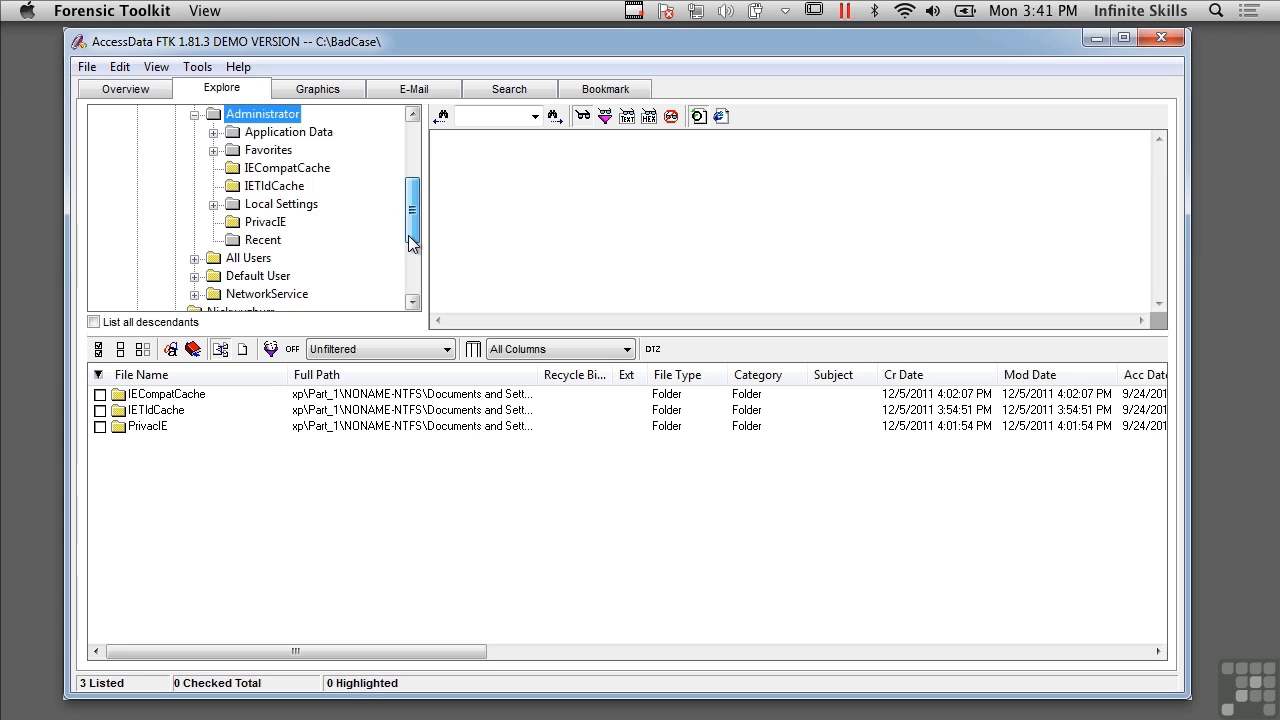
pyautogui.scroll(1, 220, 175)
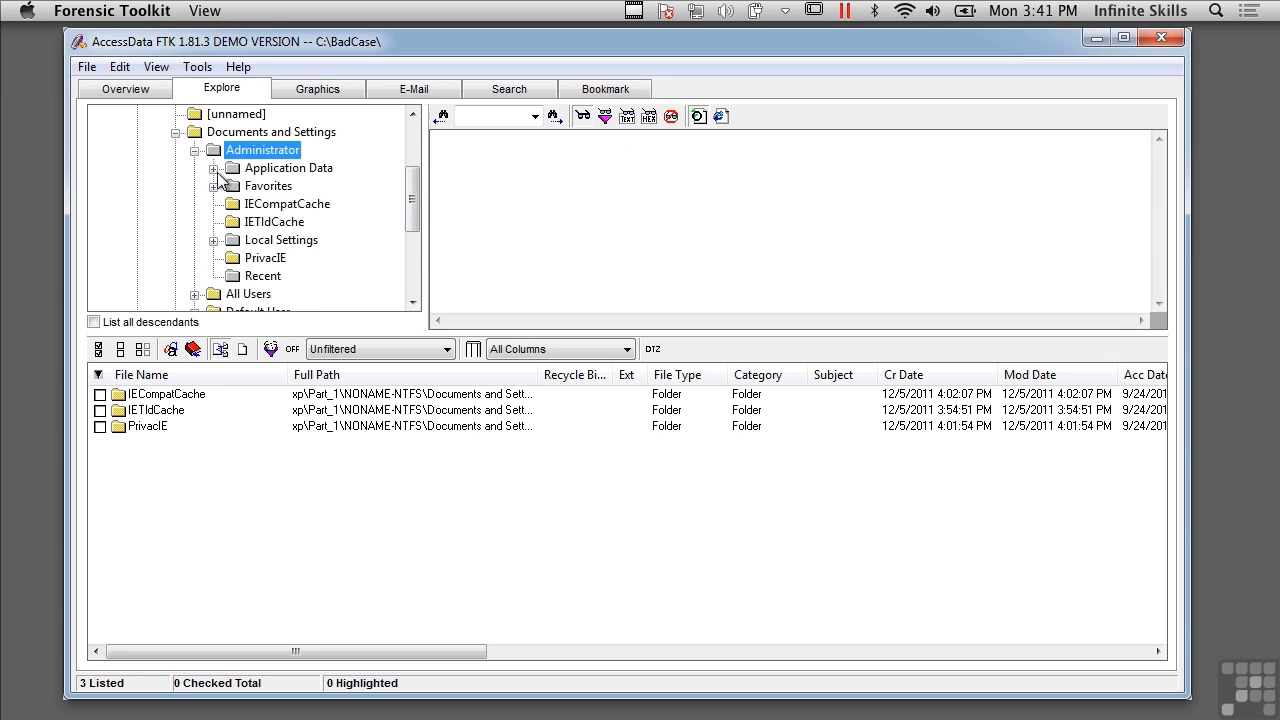
pyautogui.click(213, 168)
pyautogui.click(232, 186)
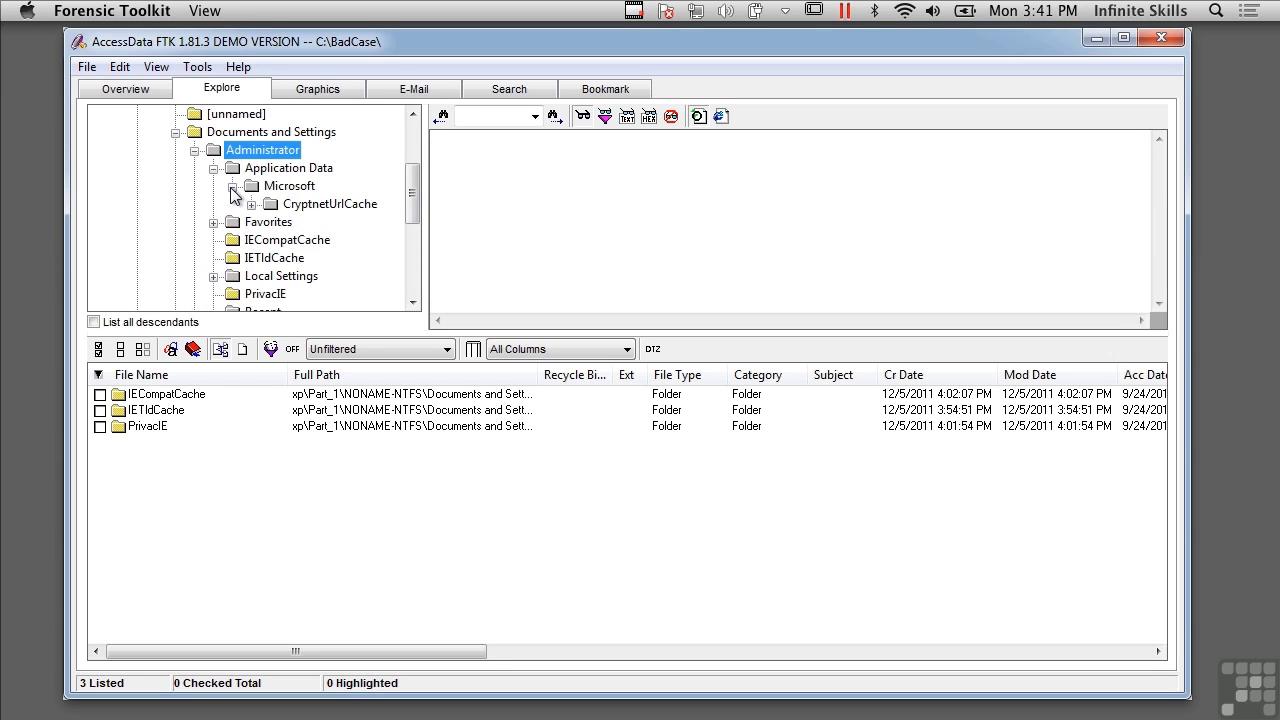
pyautogui.doubleClick(305, 204)
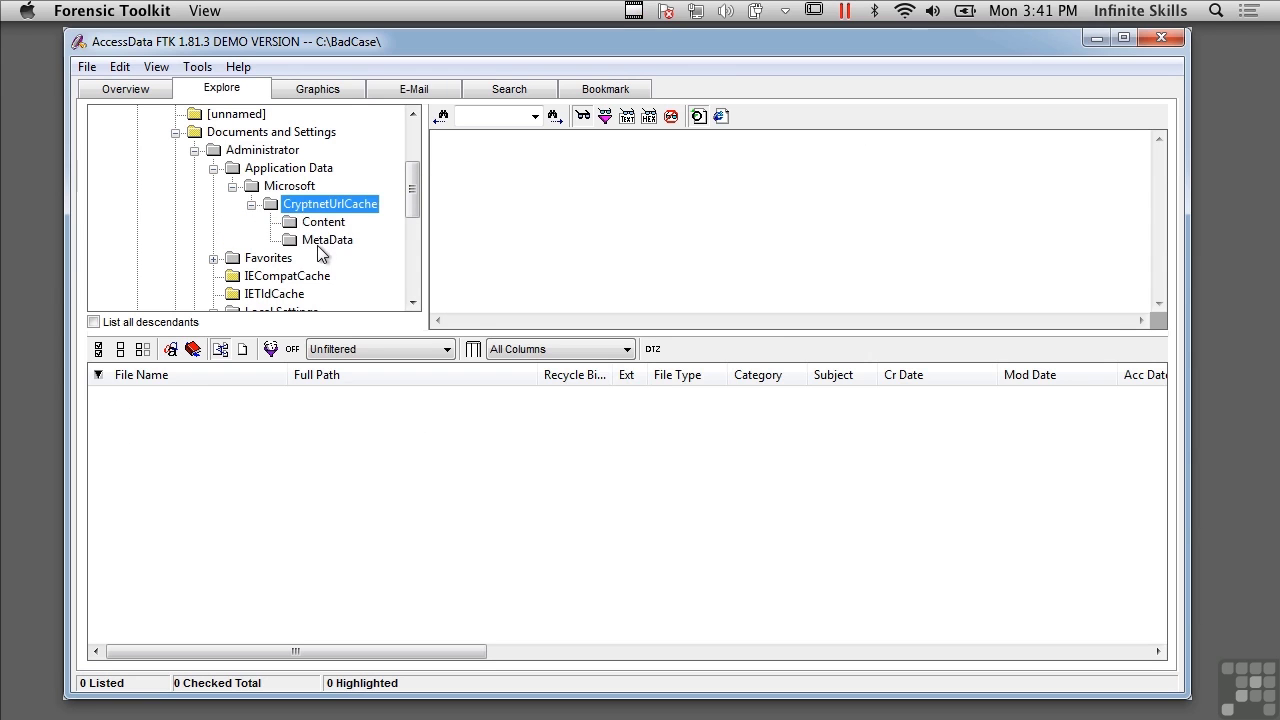
pyautogui.click(318, 242)
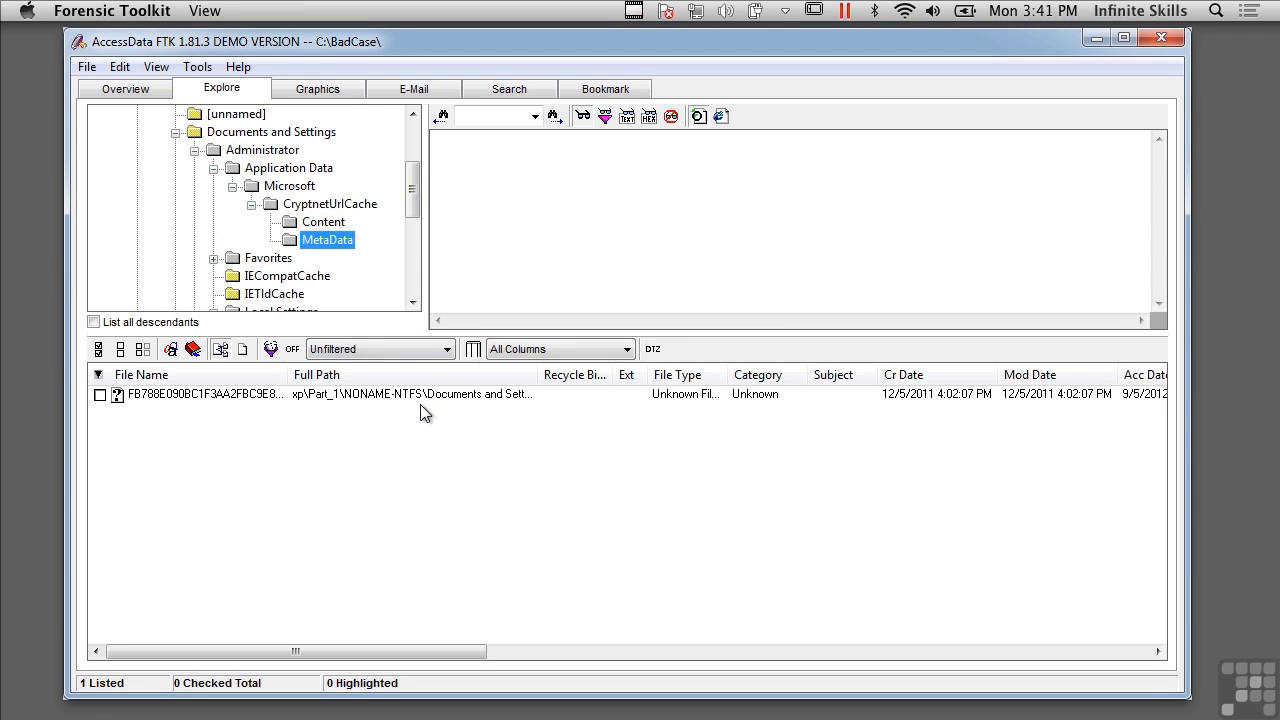
# - Preview desktop.ini and $I30 in the All Users Documents folder, and look over the rest of the case tree down to Part_2
pyautogui.click(194, 150)
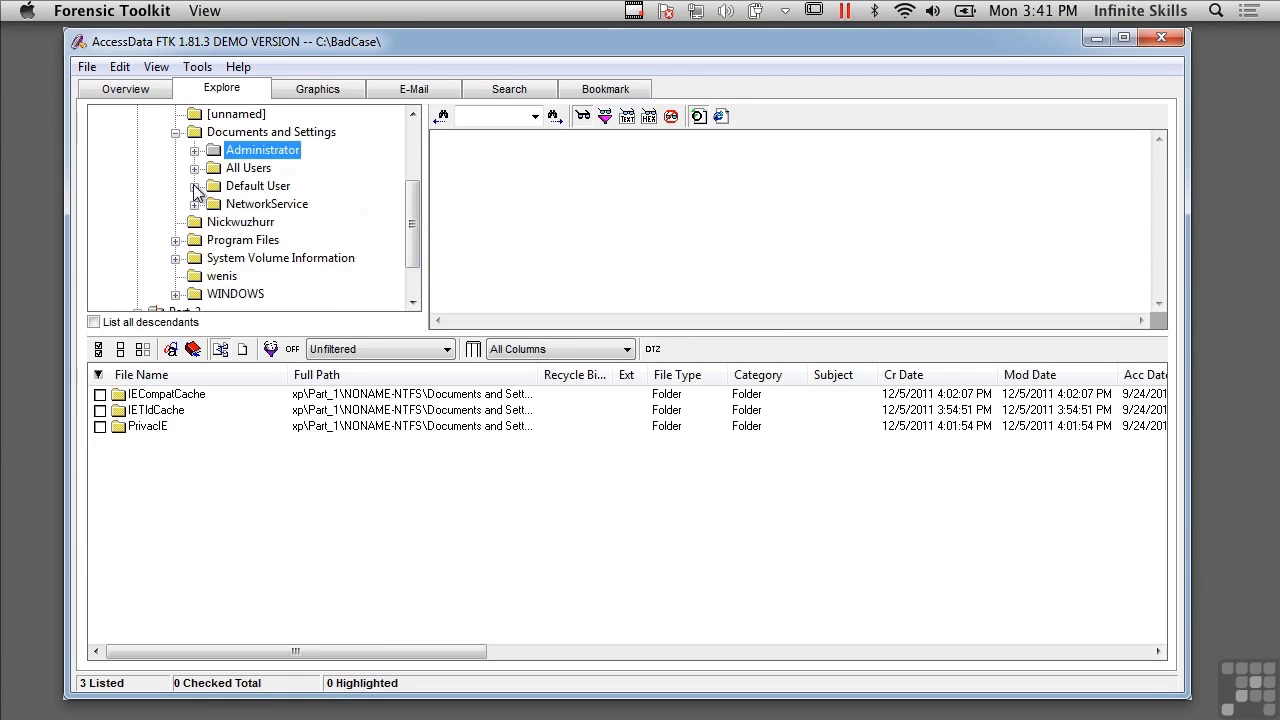
pyautogui.doubleClick(258, 170)
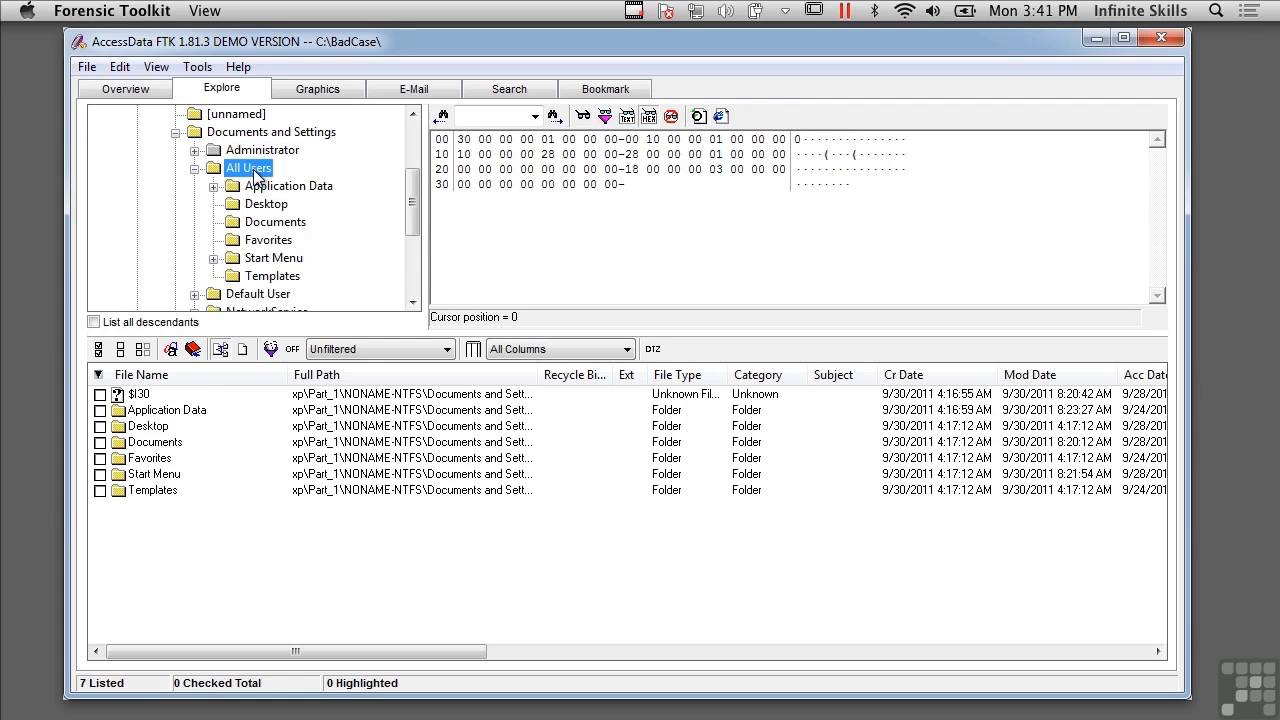
pyautogui.click(275, 228)
pyautogui.click(460, 411)
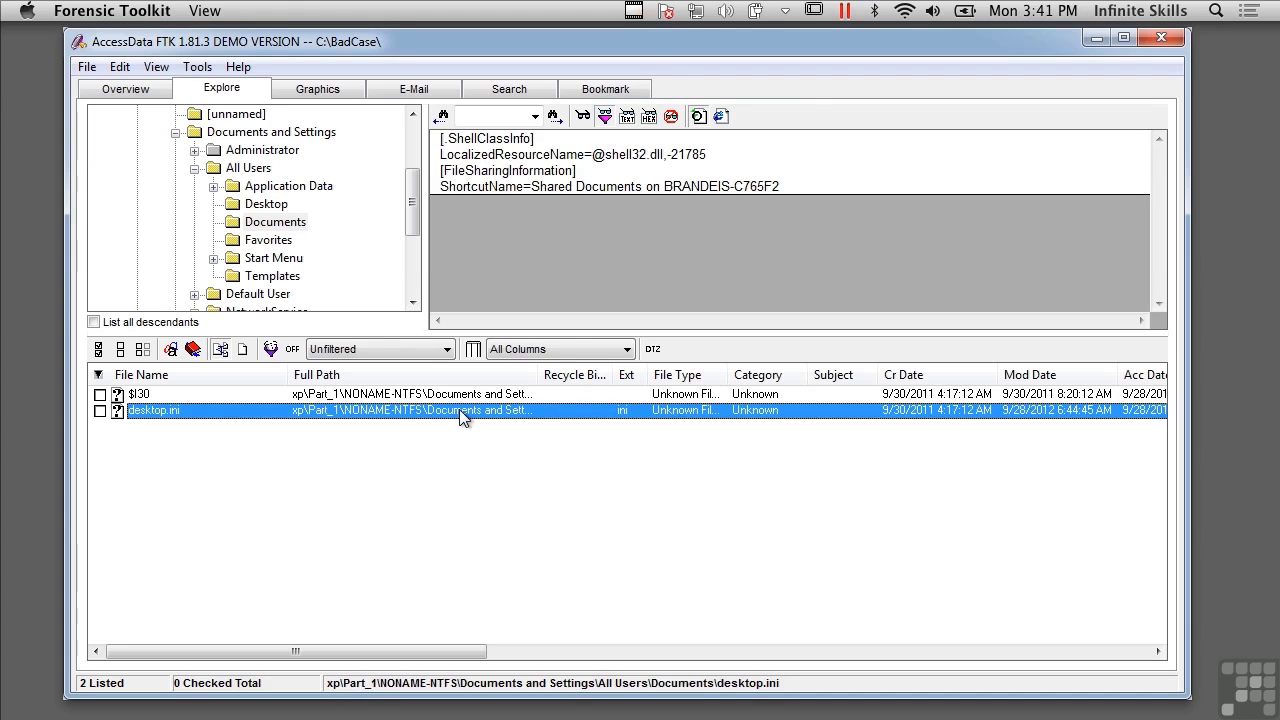
pyautogui.click(410, 394)
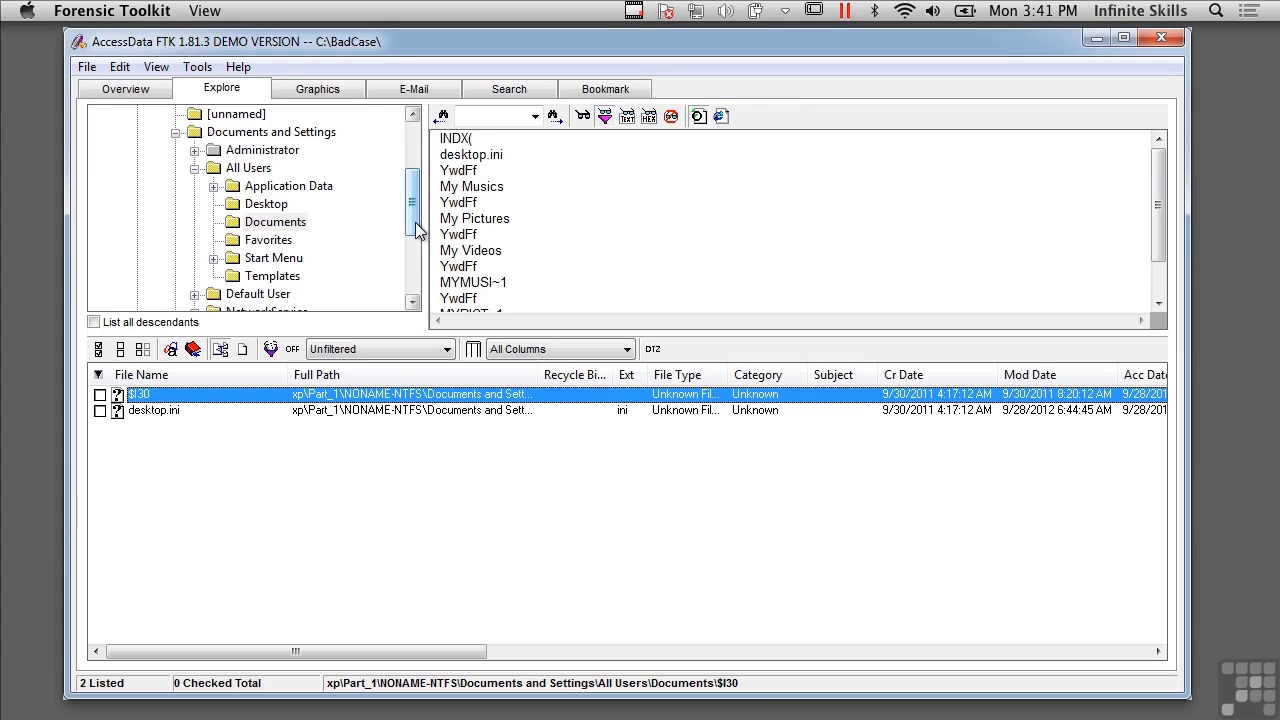
pyautogui.moveTo(418, 230); pyautogui.dragTo(419, 256)
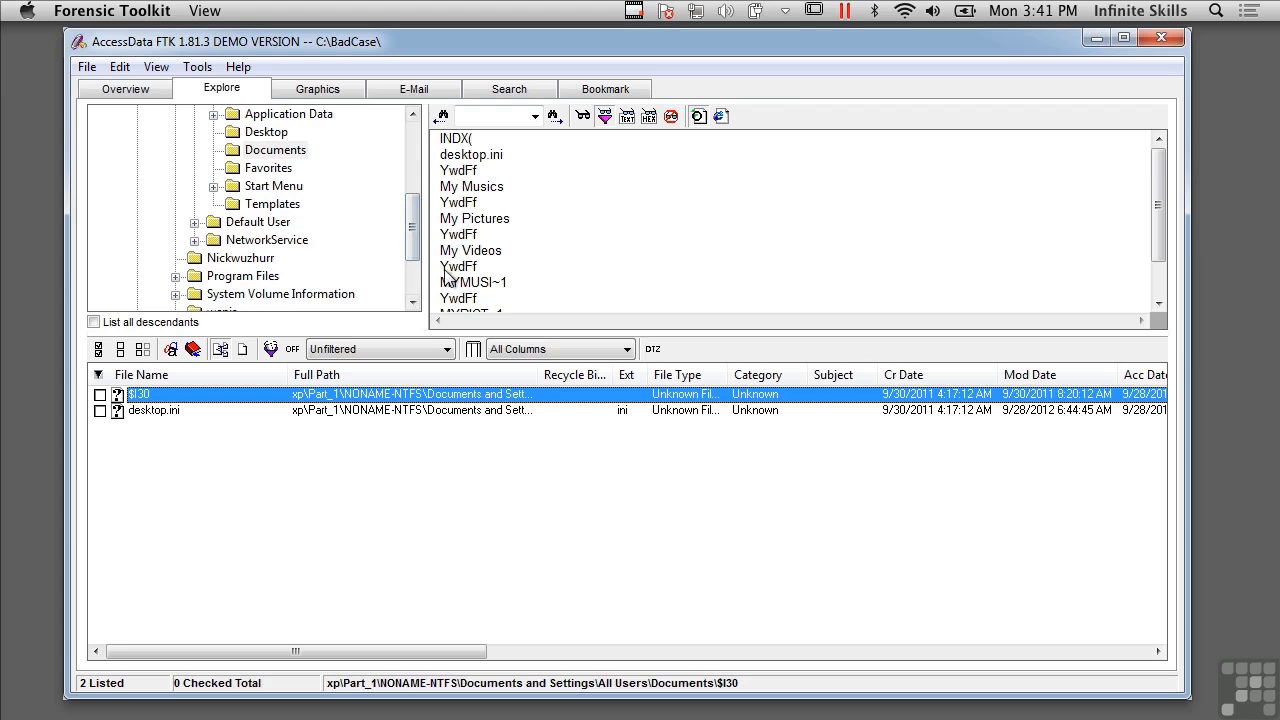
pyautogui.click(420, 288)
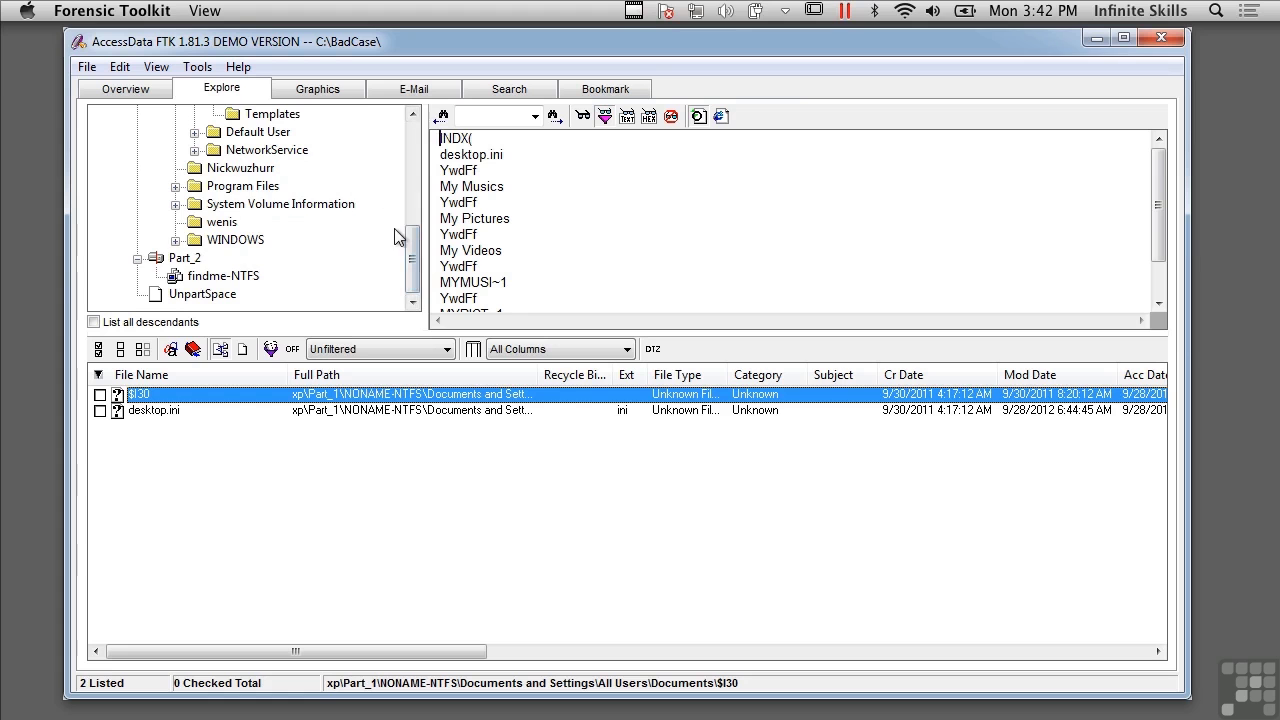
pyautogui.click(413, 157)
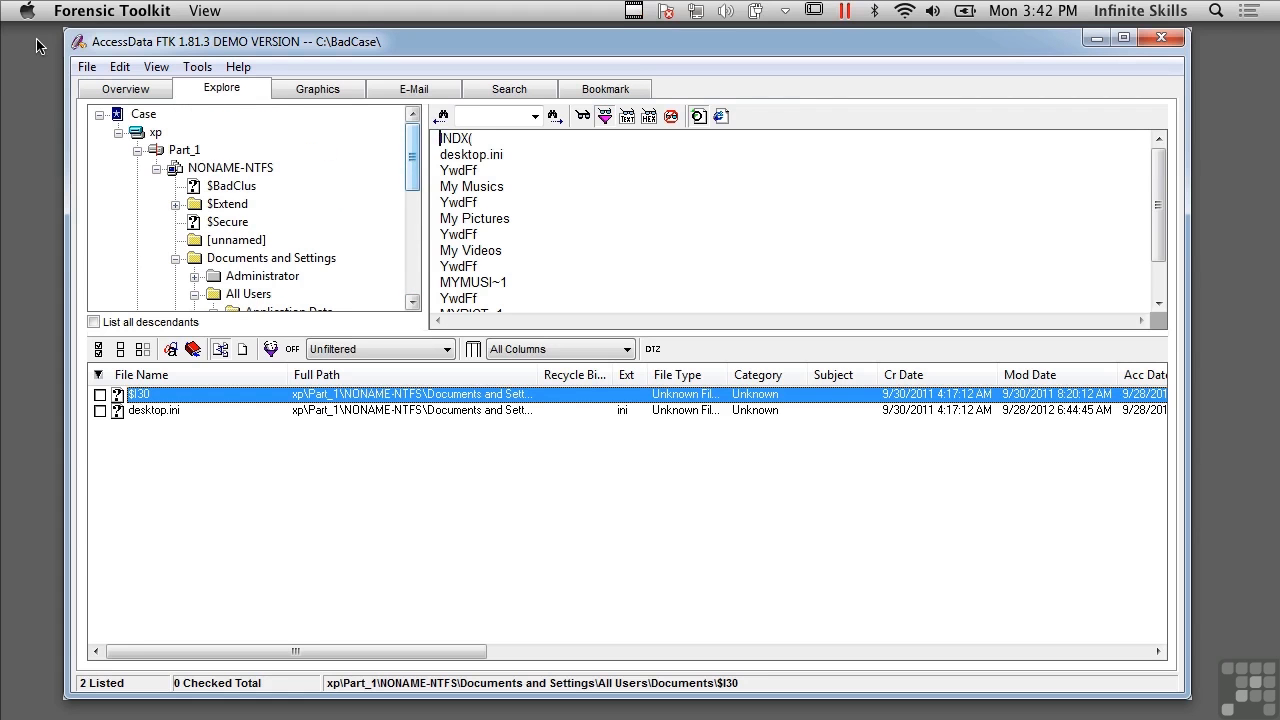
# - List the Slack/Free Space items and examine the file slack of smtEntryData[3].htm and nav_logo99[1].png
pyautogui.click(131, 92)
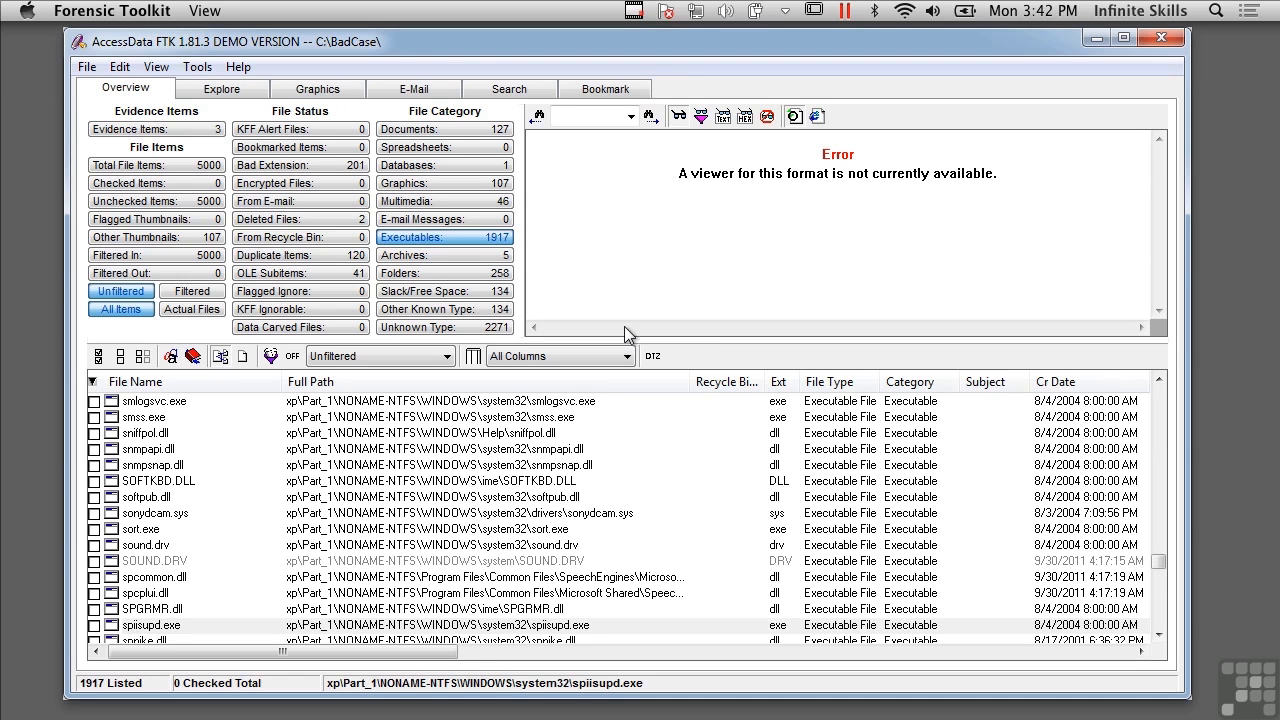
pyautogui.click(420, 298)
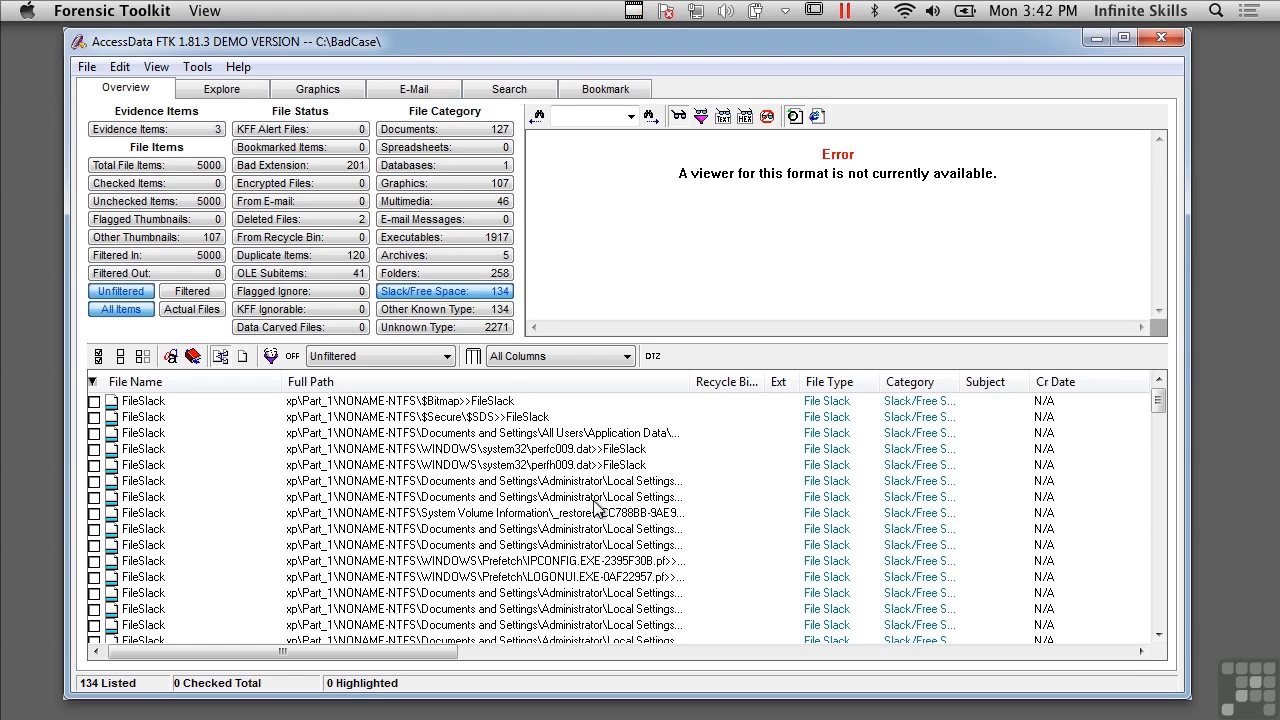
pyautogui.click(555, 484)
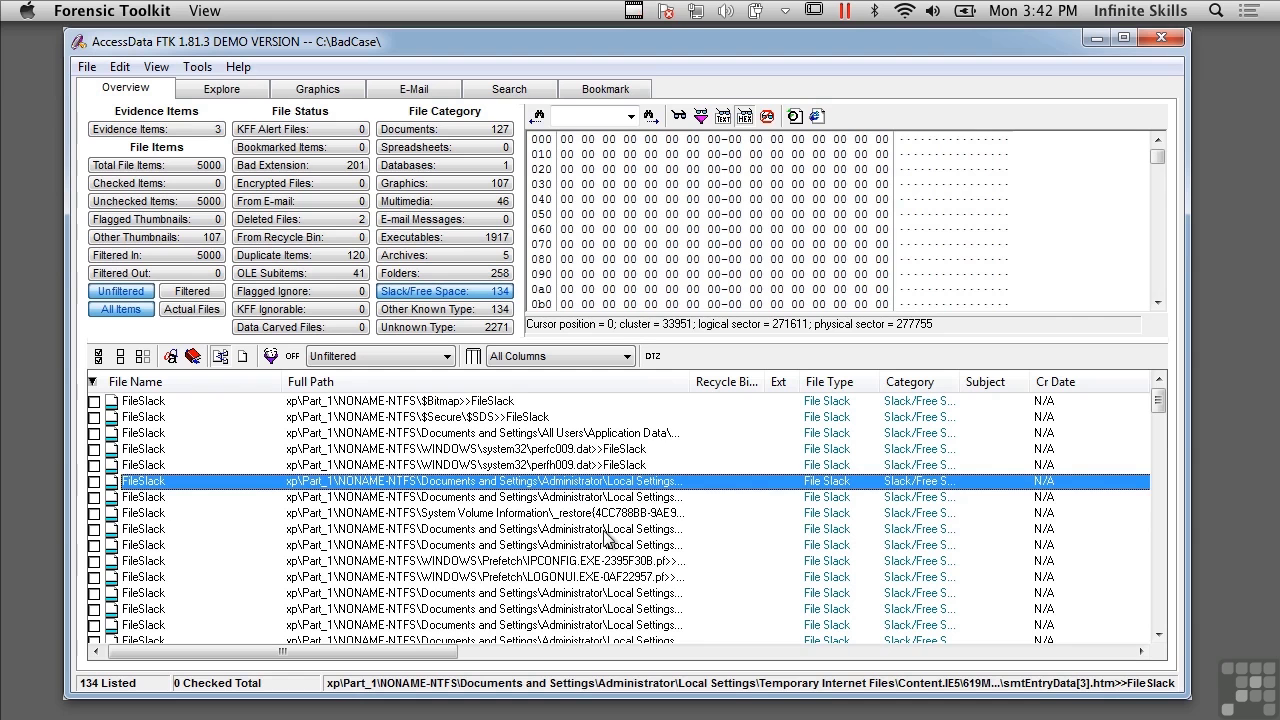
pyautogui.click(605, 530)
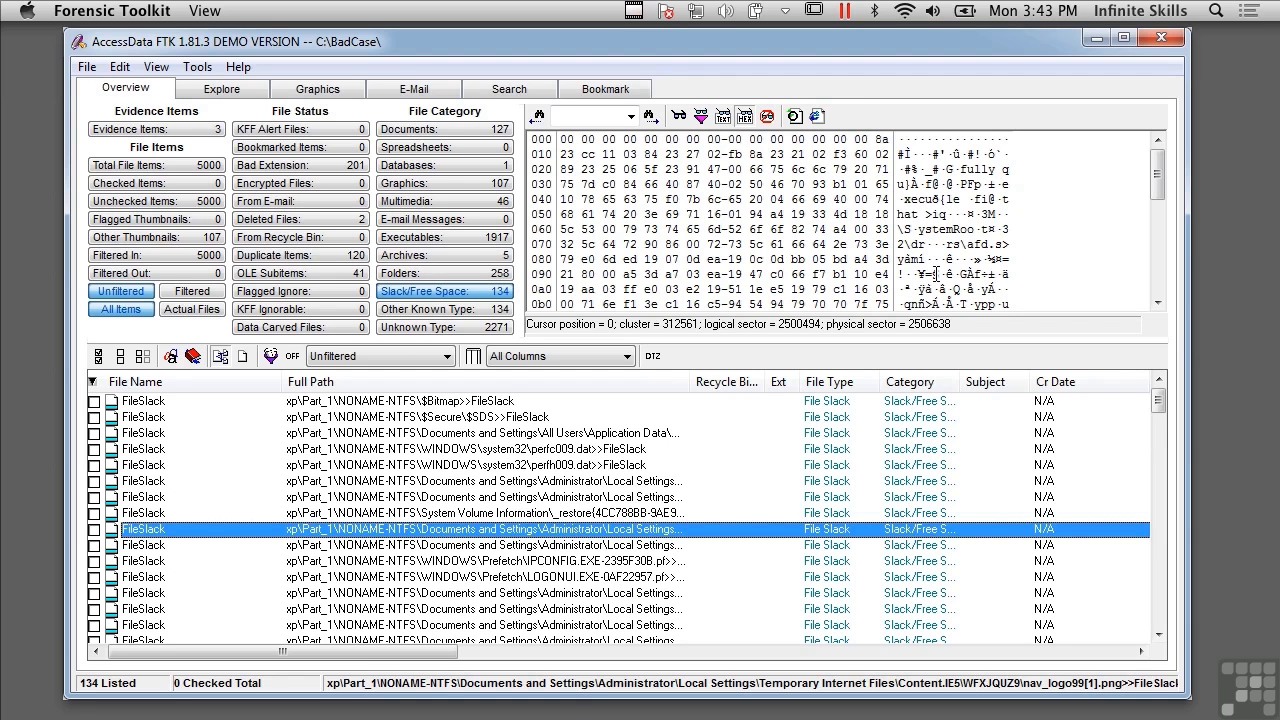
pyautogui.click(1161, 277)
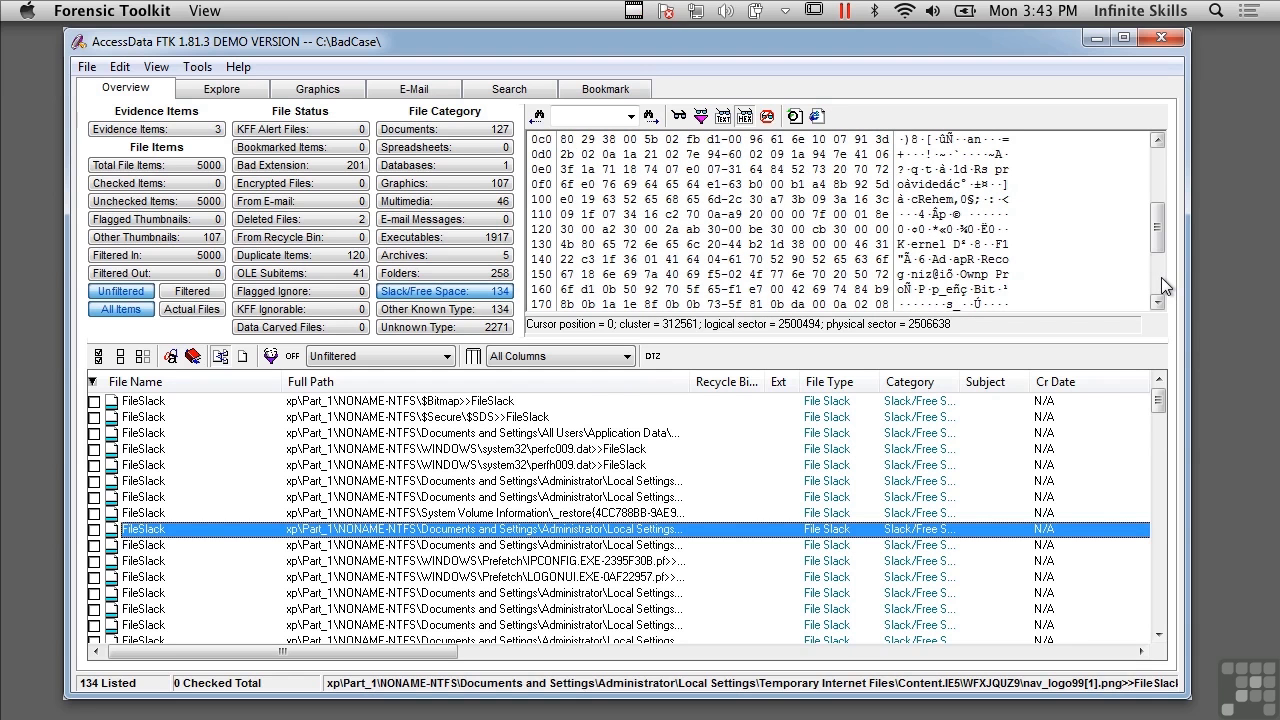
pyautogui.moveTo(1157, 213); pyautogui.dragTo(1157, 286)
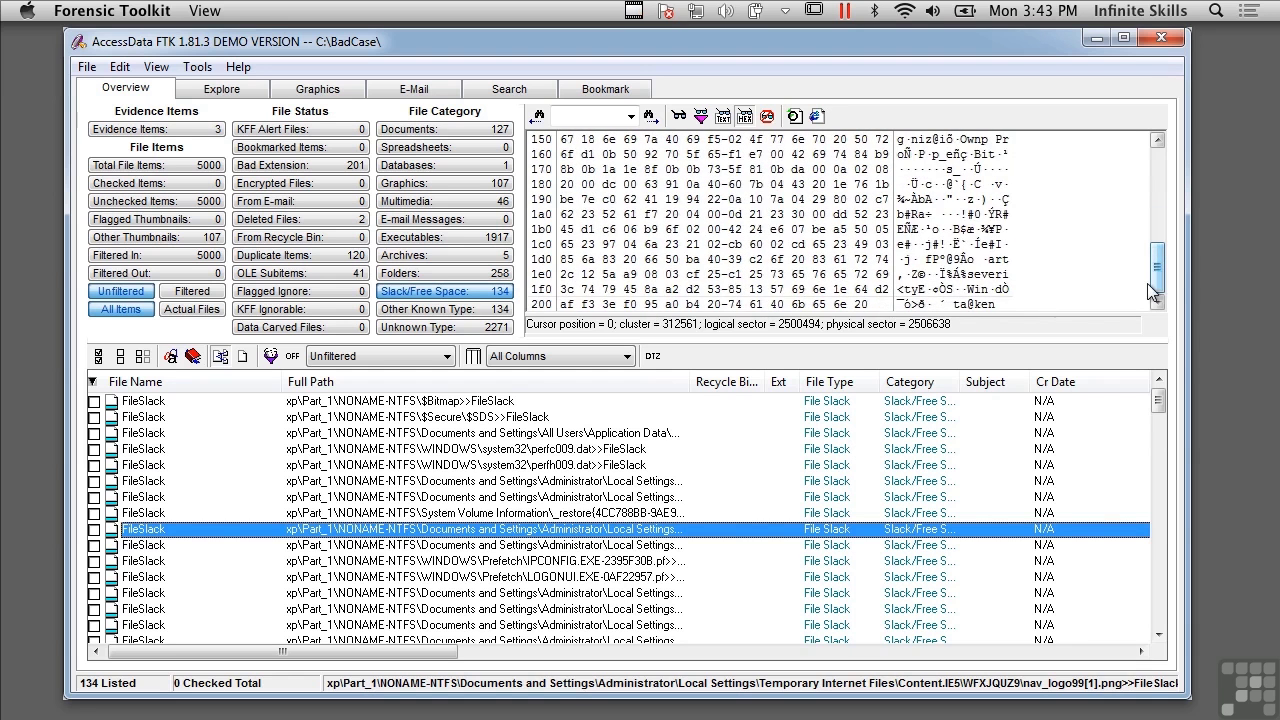
# - Examine the file slack of b_8d5afc09[1].png and of the IPCONFIG.EXE-2395F30B.pf and LOGONUI.EXE-0AF22957.pf prefetch files
pyautogui.click(686, 609)
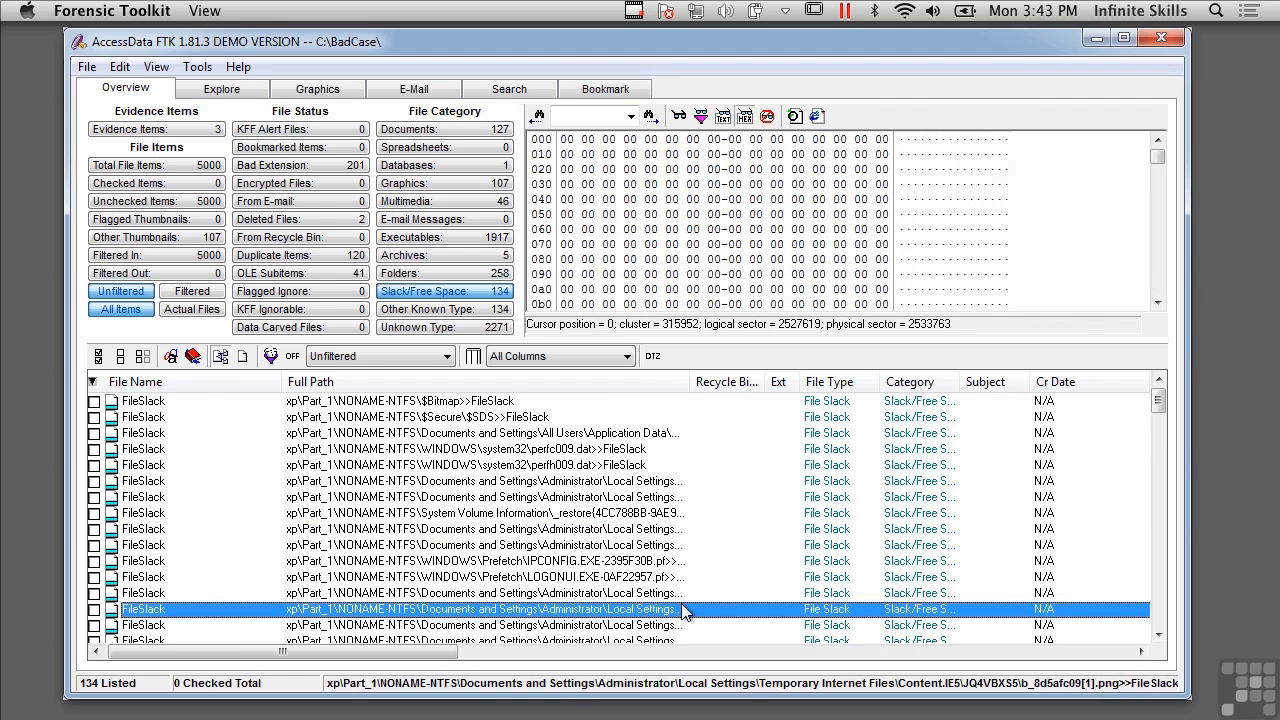
pyautogui.click(684, 562)
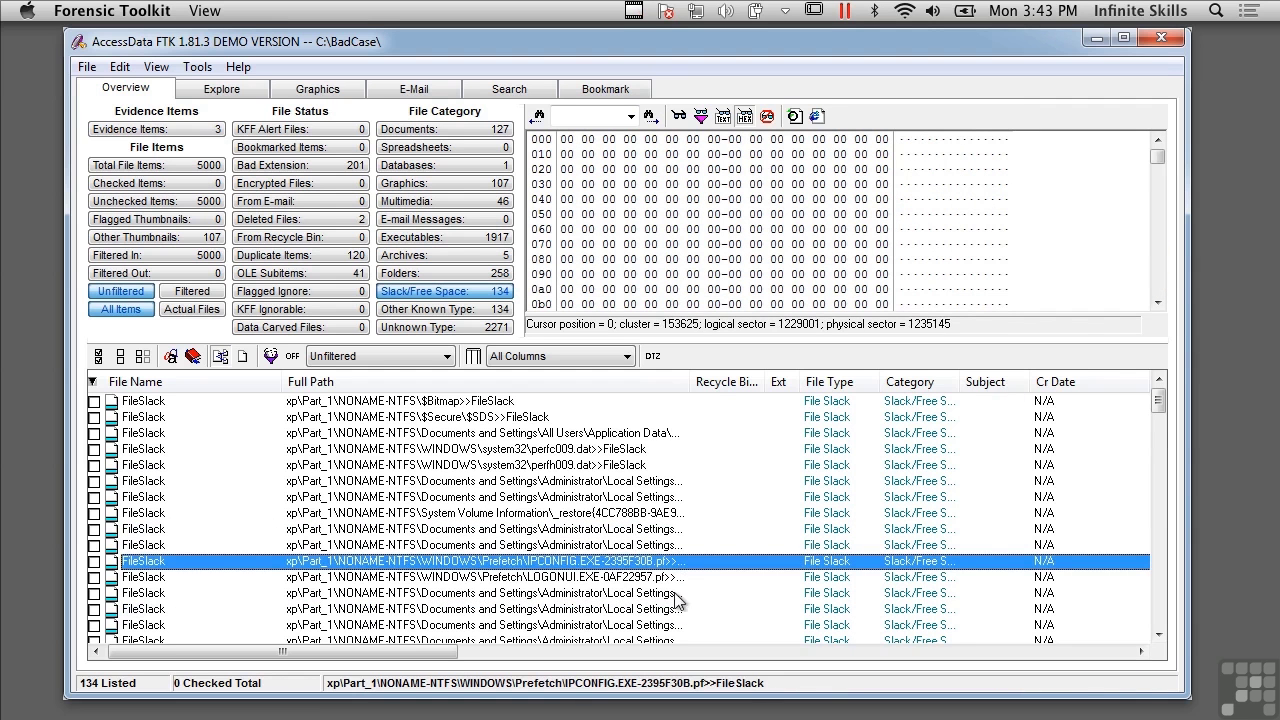
pyautogui.click(689, 577)
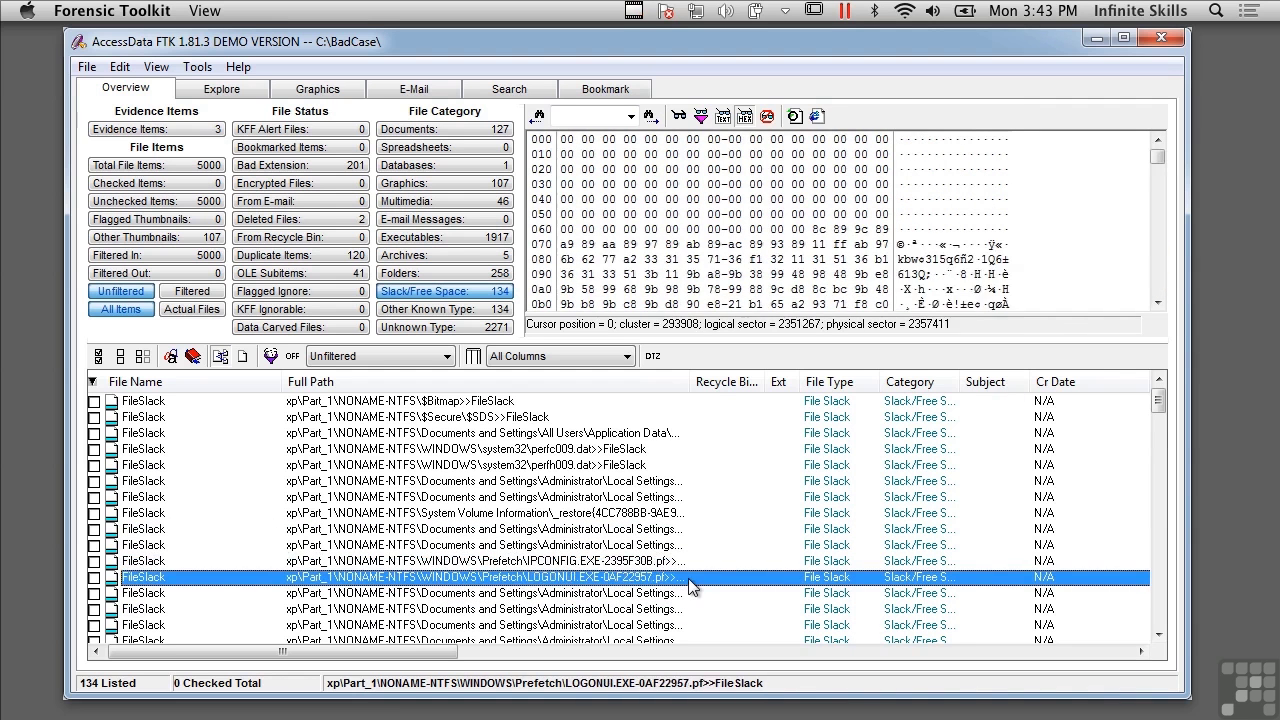
pyautogui.click(1158, 282)
pyautogui.click(1158, 282)
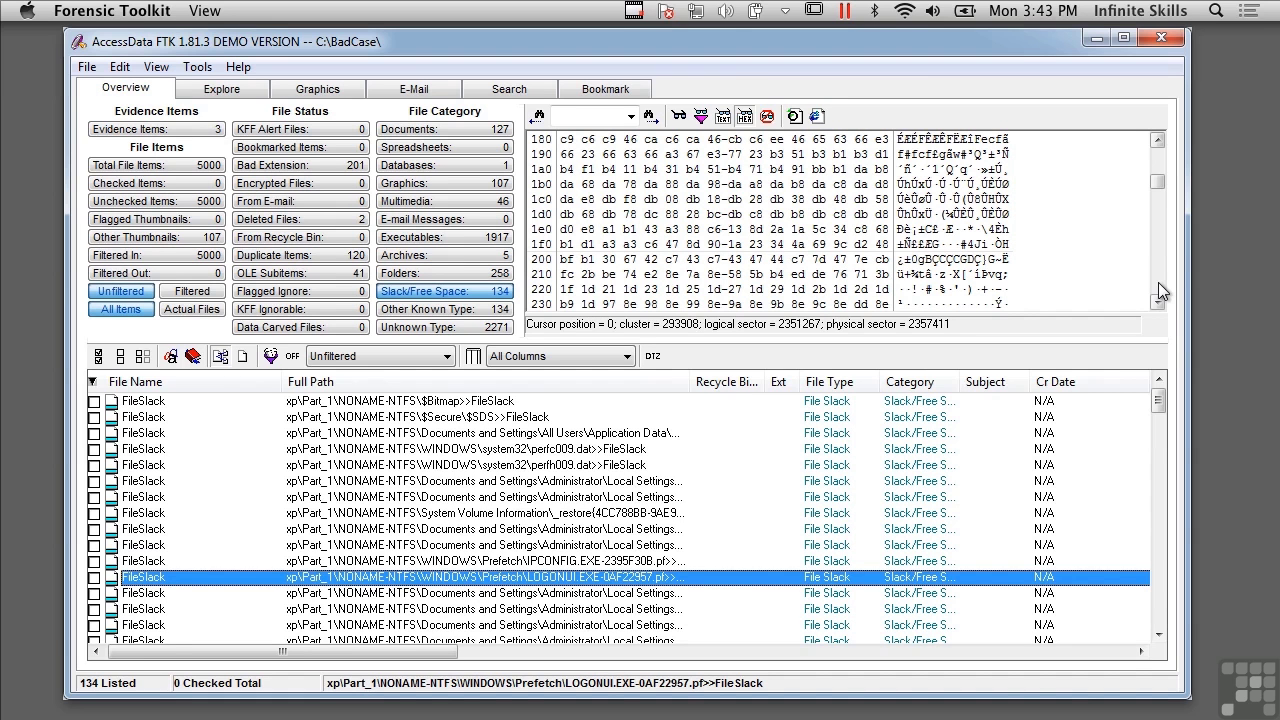
# - Run a live ASCII and Unicode text search for "porn" across all files, and end it early while keeping its hits
pyautogui.click(305, 90)
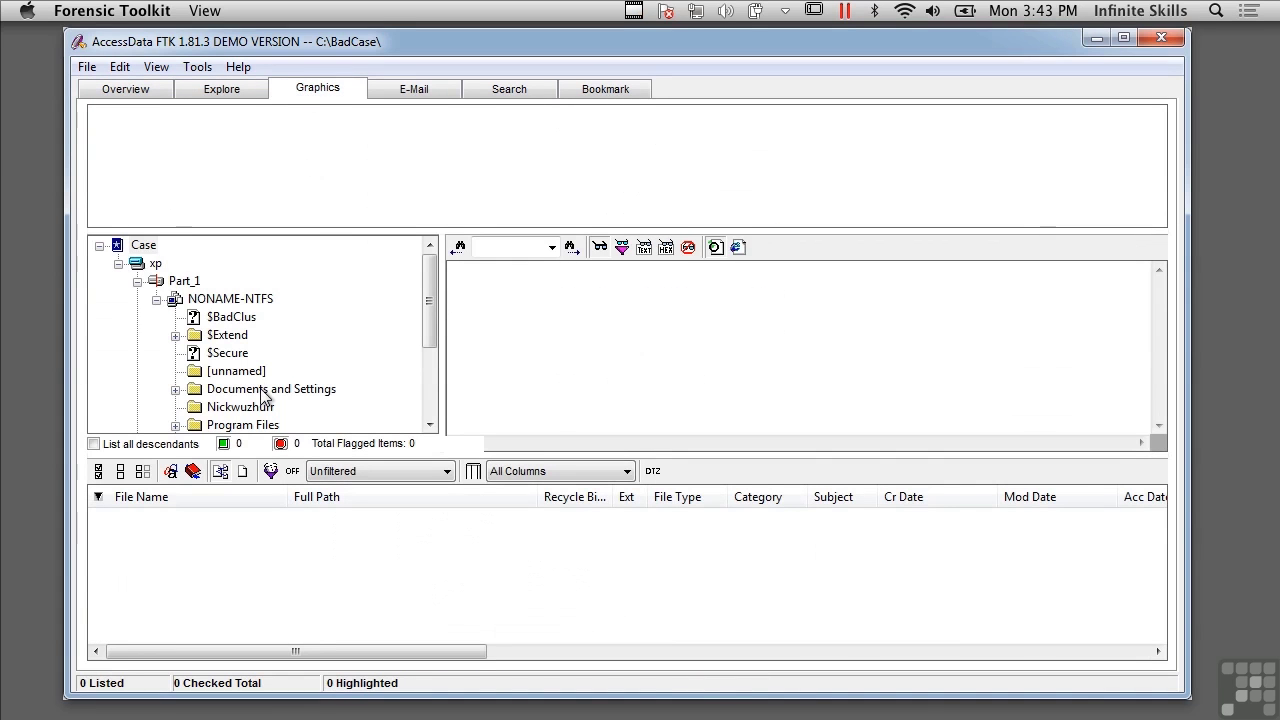
pyautogui.click(512, 90)
pyautogui.click(209, 114)
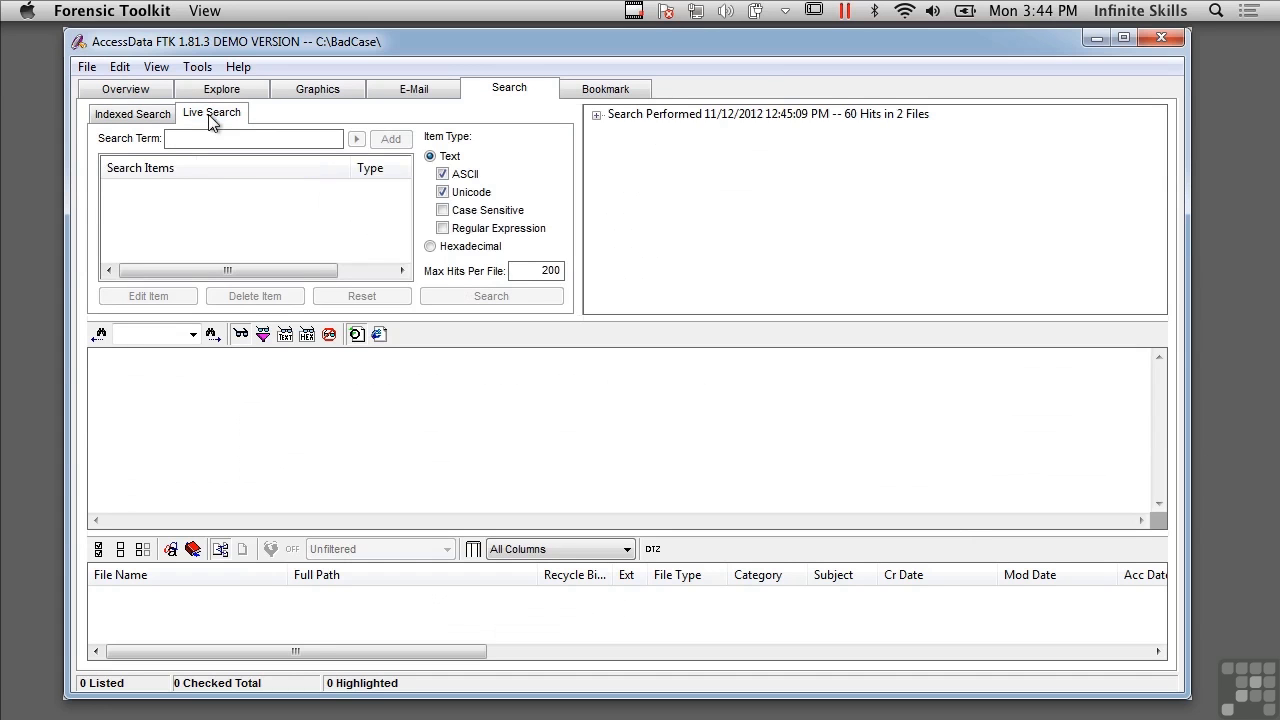
pyautogui.click(225, 140)
pyautogui.write('porn')
pyautogui.click(392, 141)
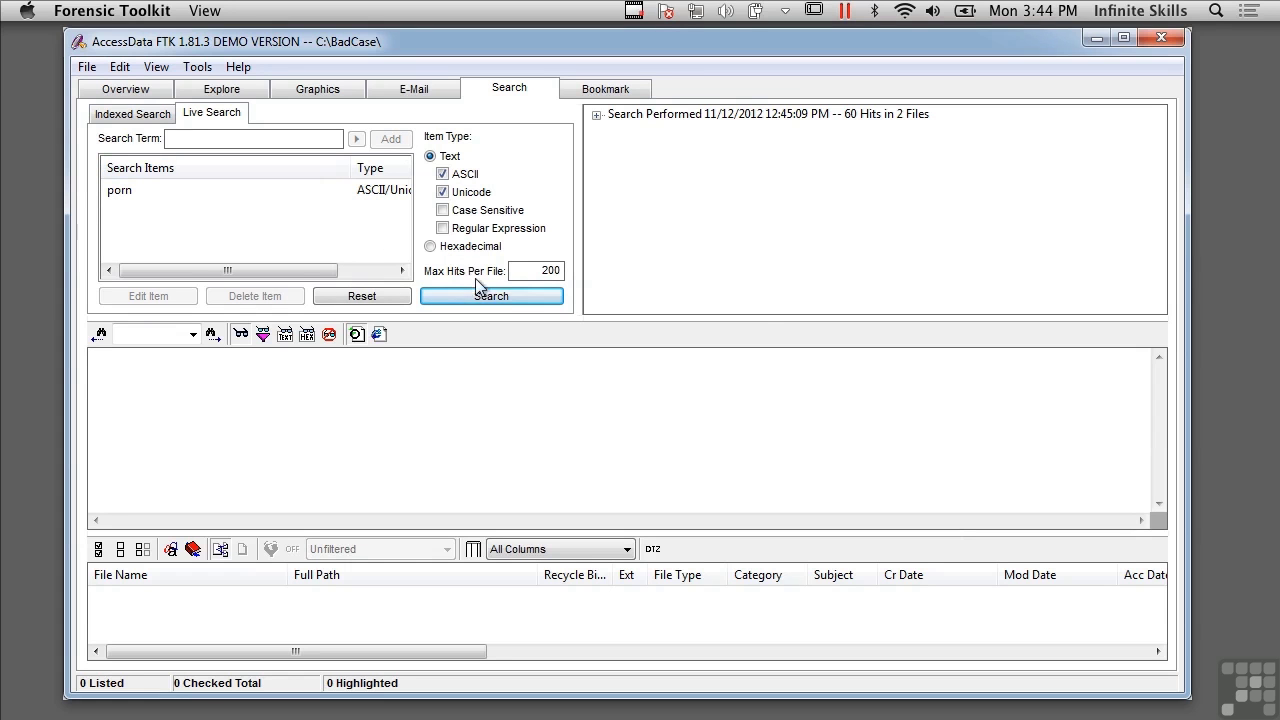
pyautogui.click(506, 299)
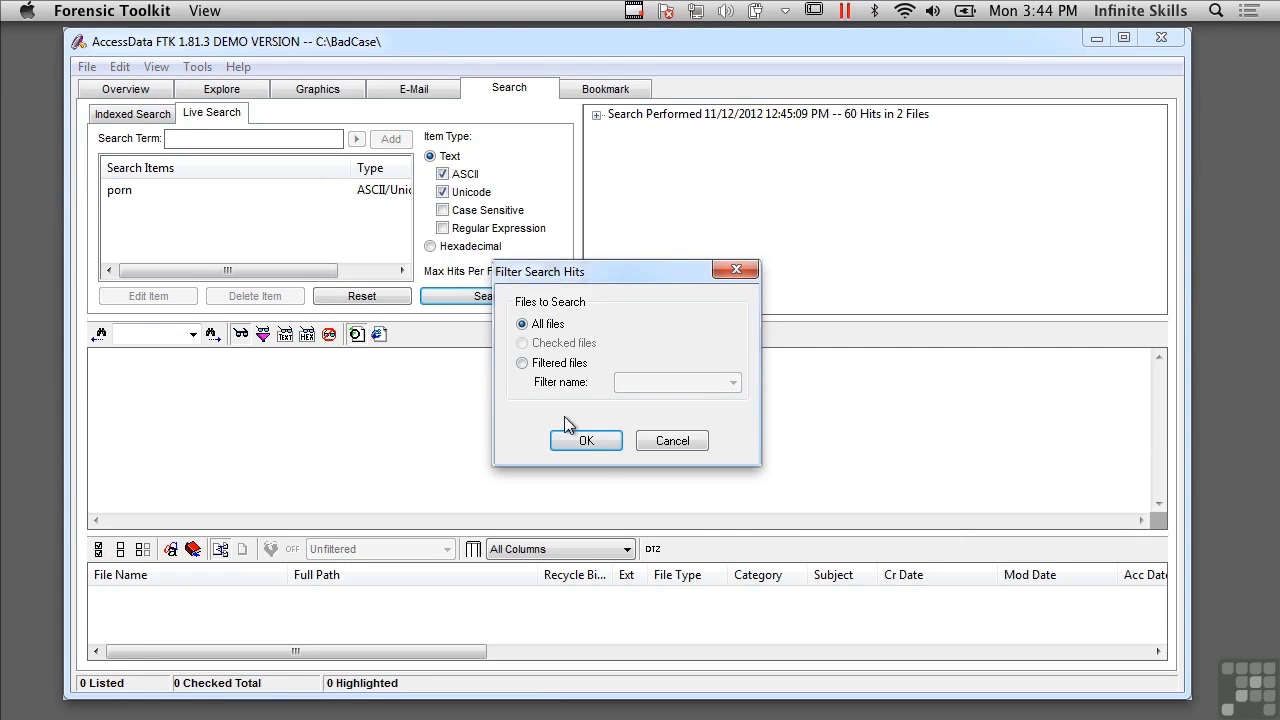
pyautogui.click(603, 444)
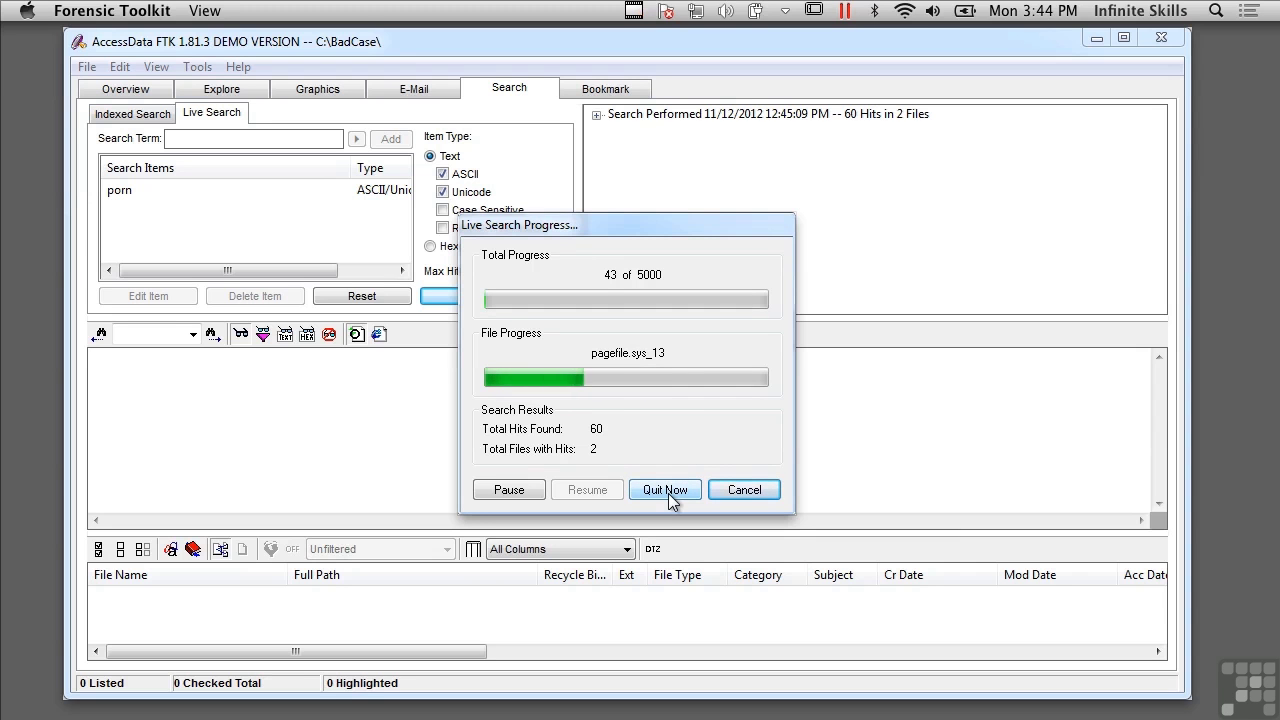
pyautogui.click(666, 490)
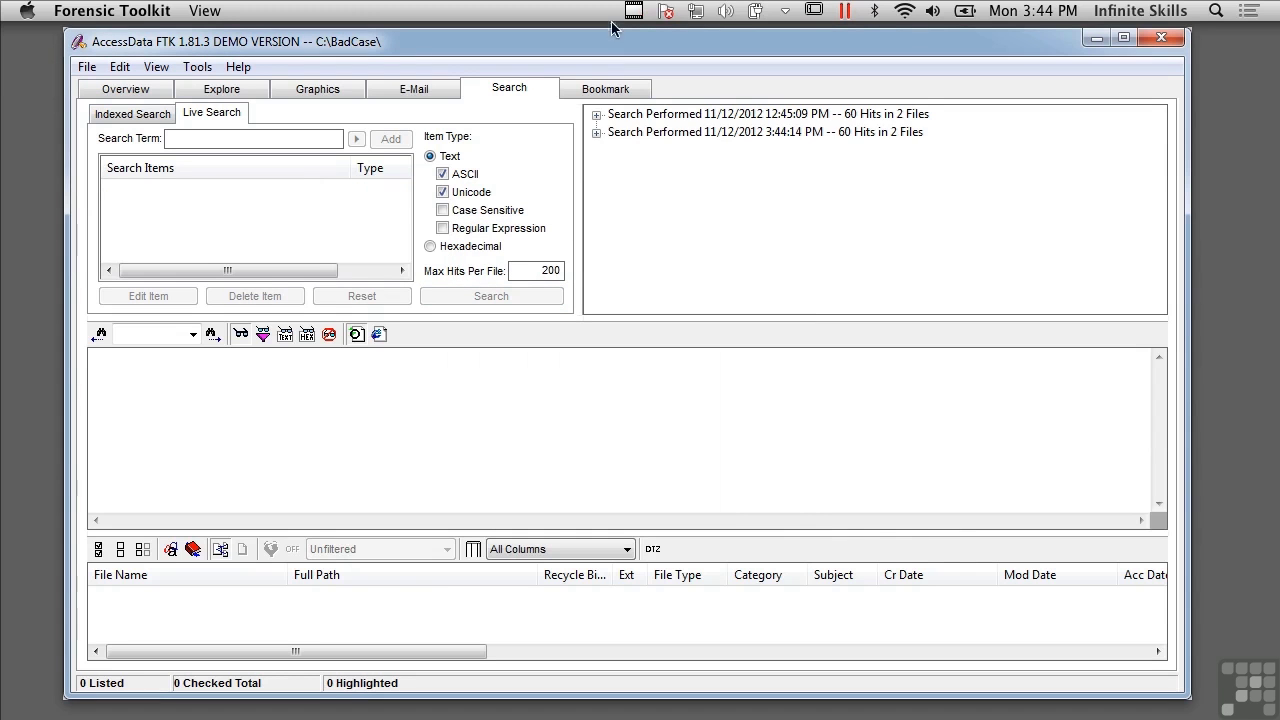
# - Examine the hits in $MFT from the 12:45:09 PM "porn" live search
pyautogui.click(596, 115)
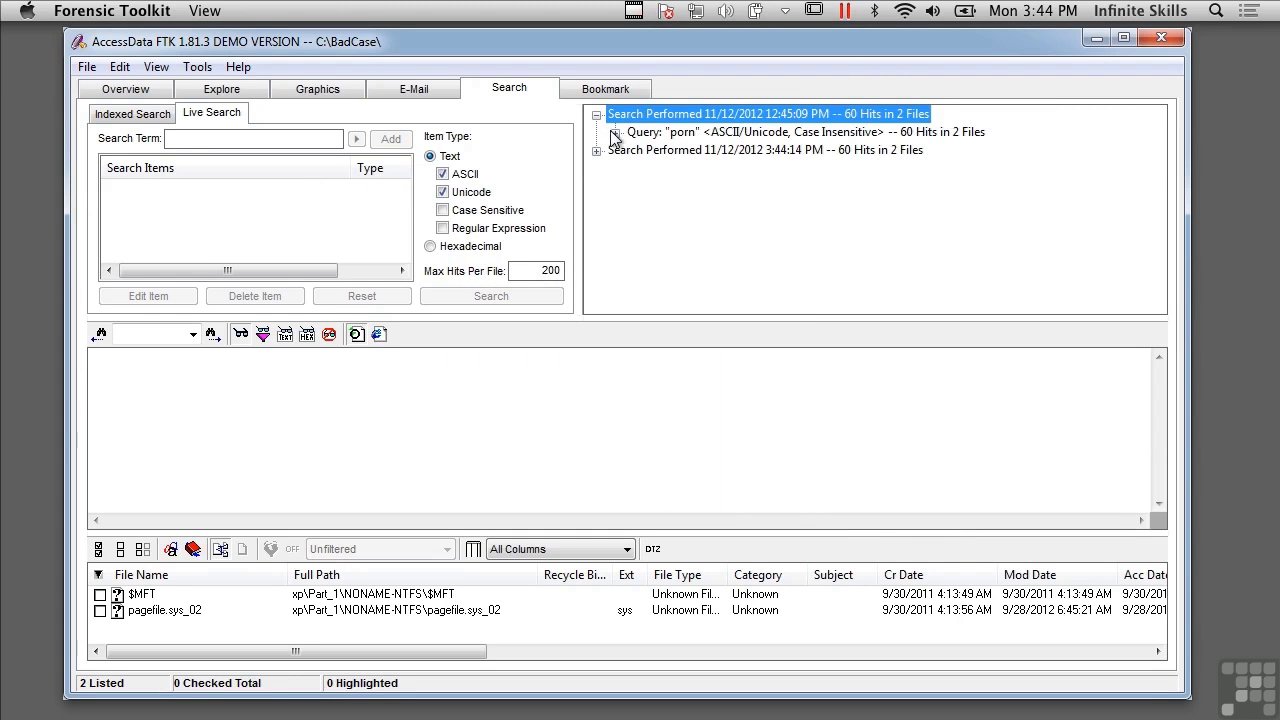
pyautogui.click(615, 132)
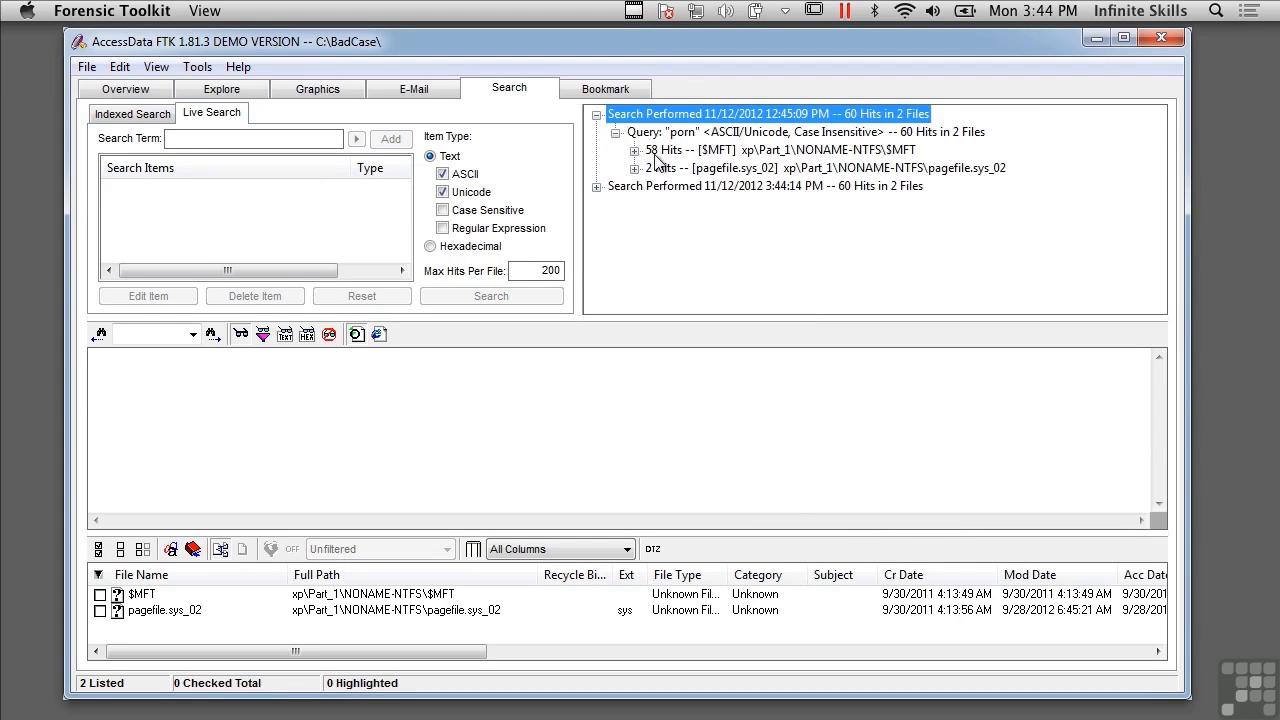
pyautogui.click(634, 150)
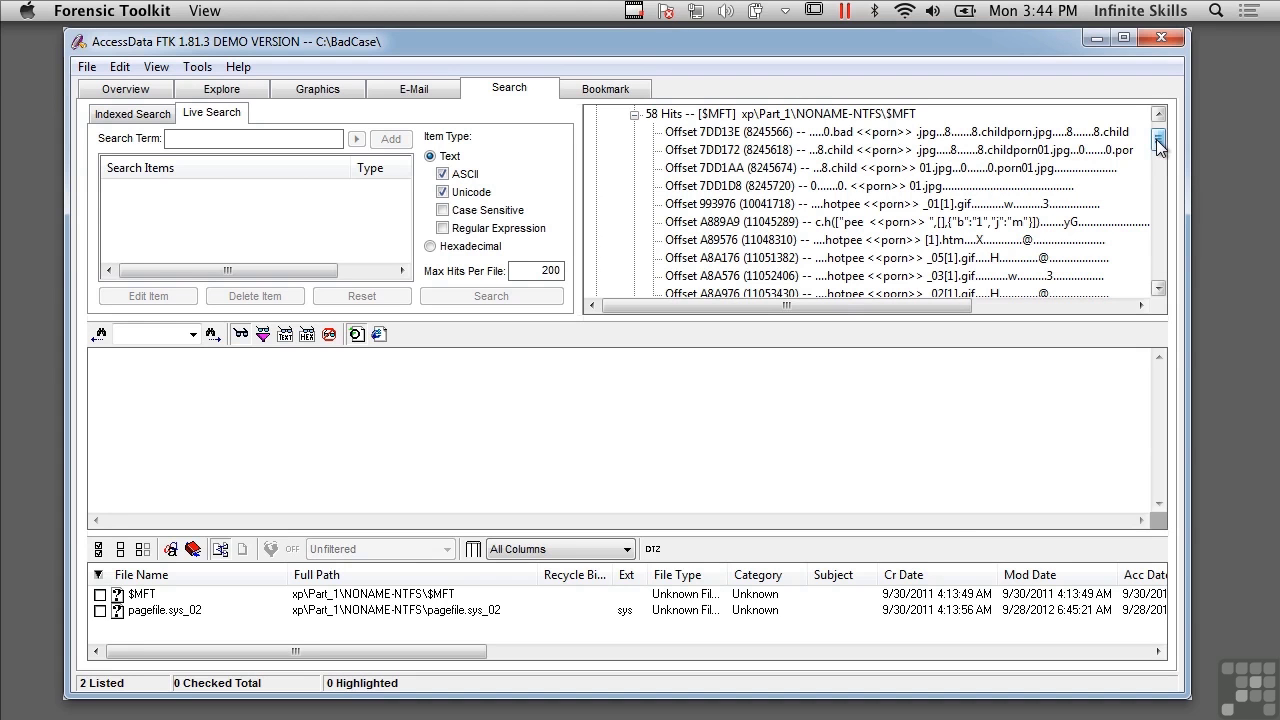
pyautogui.moveTo(1158, 145); pyautogui.dragTo(1158, 128)
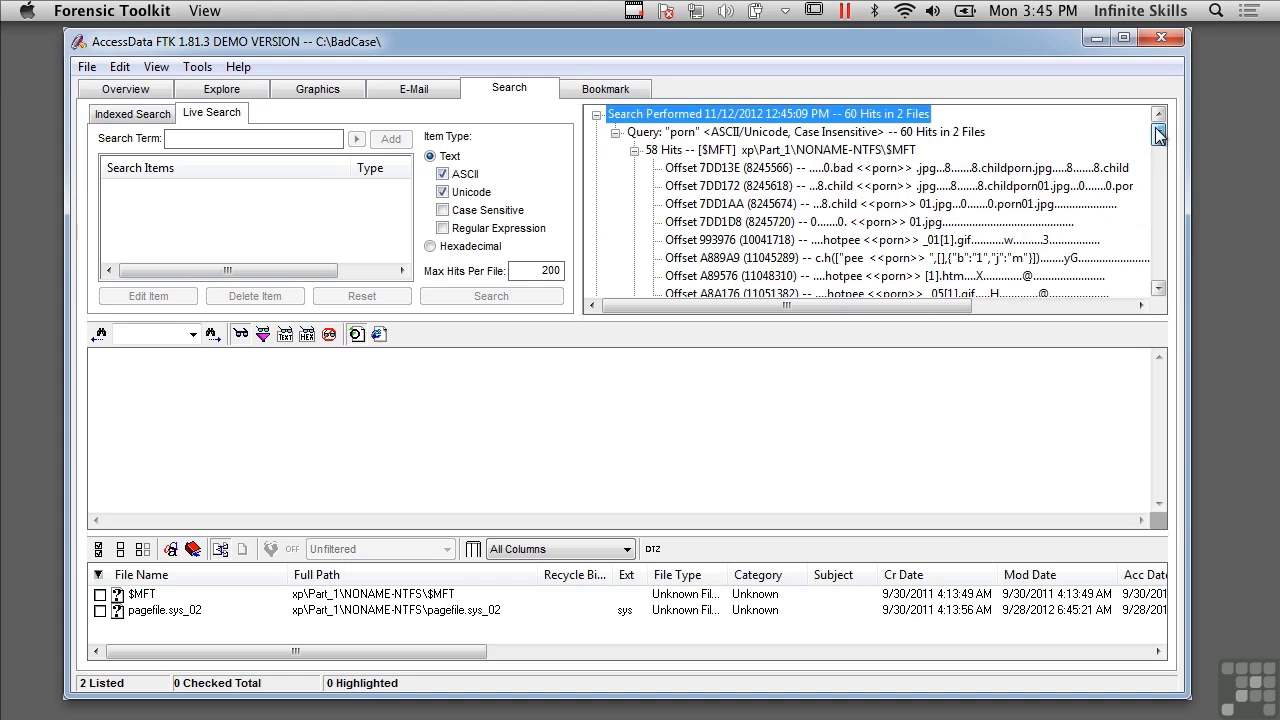
# - Run a live ASCII and Unicode text search for "financial" across all files, and end it early while keeping its hits
pyautogui.click(254, 139)
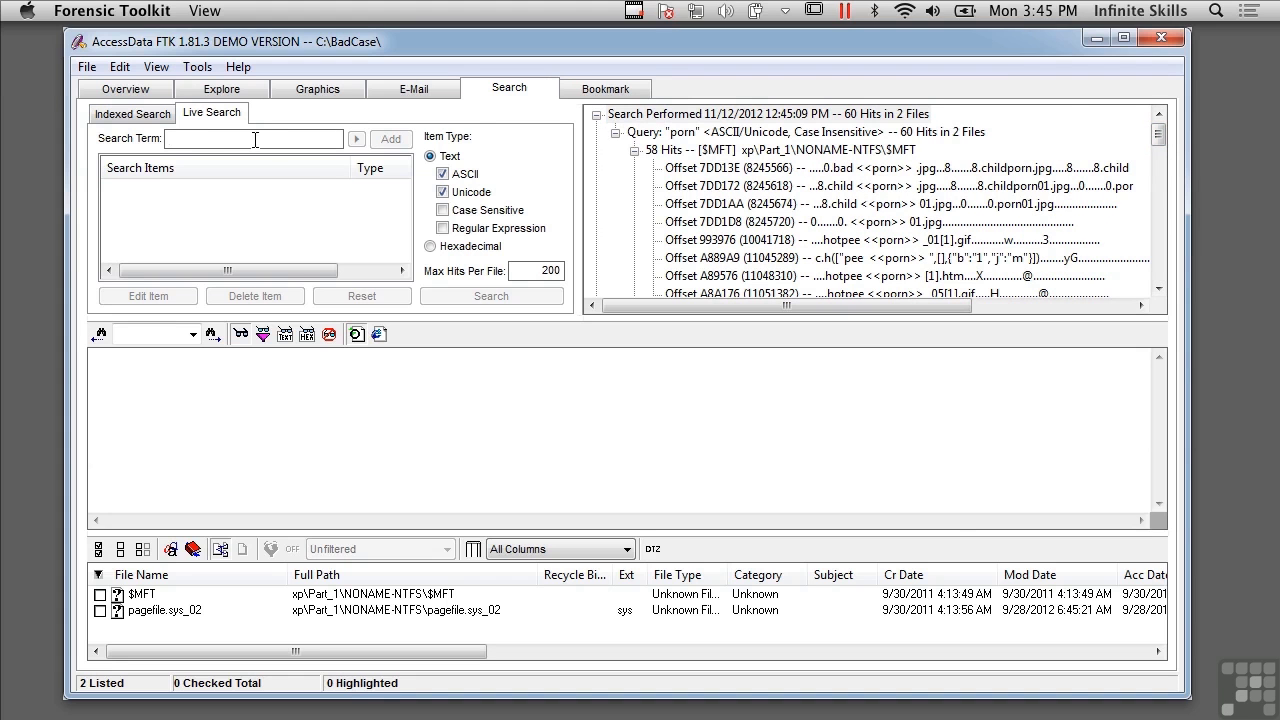
pyautogui.write('financ')
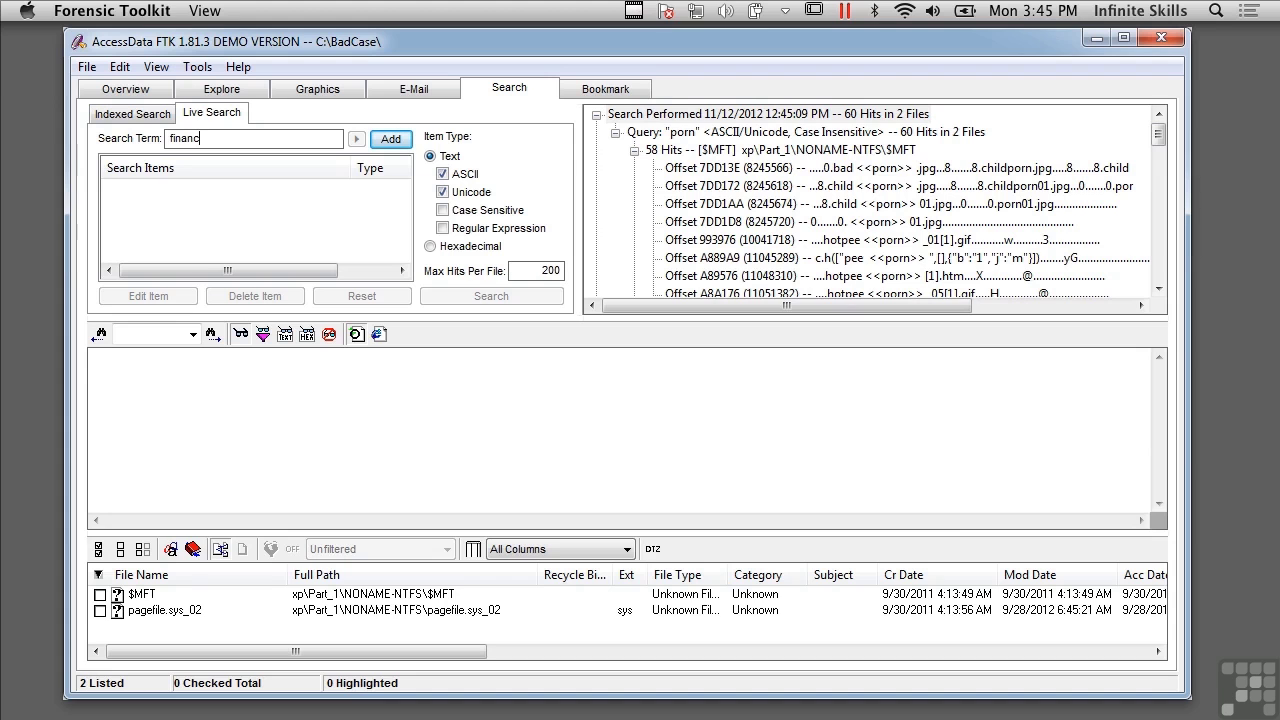
pyautogui.write('ial')
pyautogui.click(386, 141)
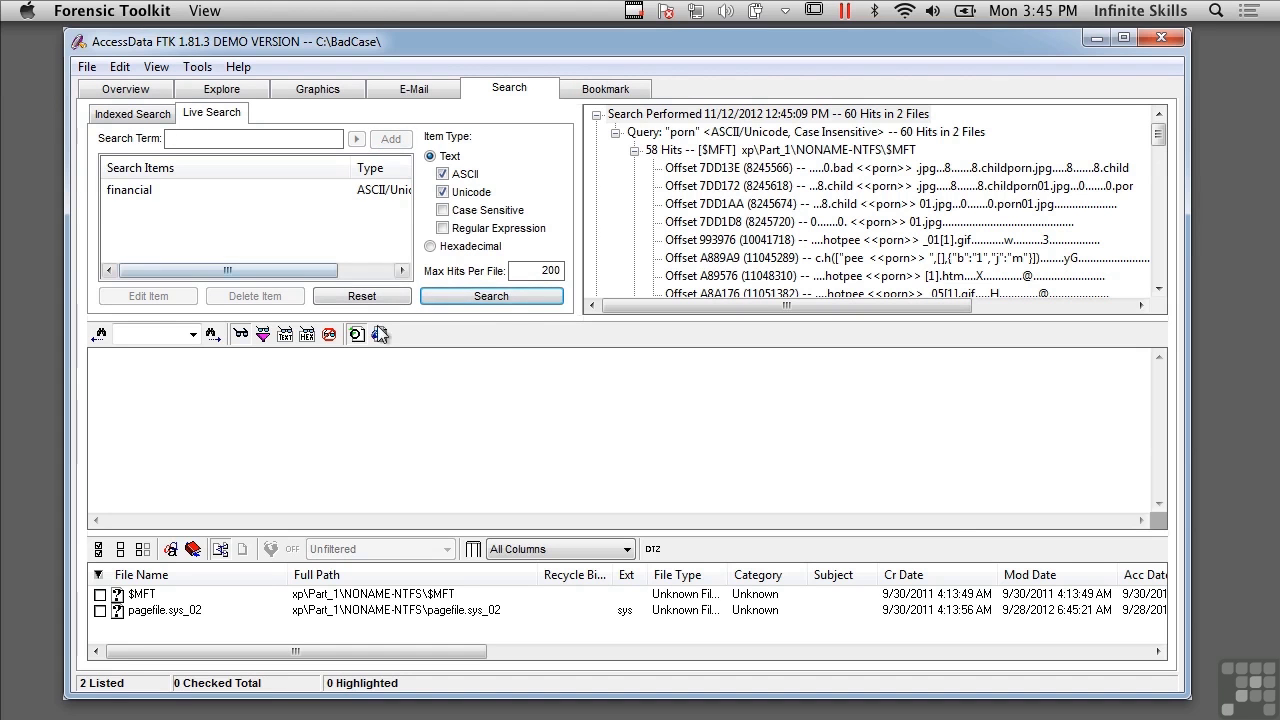
pyautogui.click(515, 297)
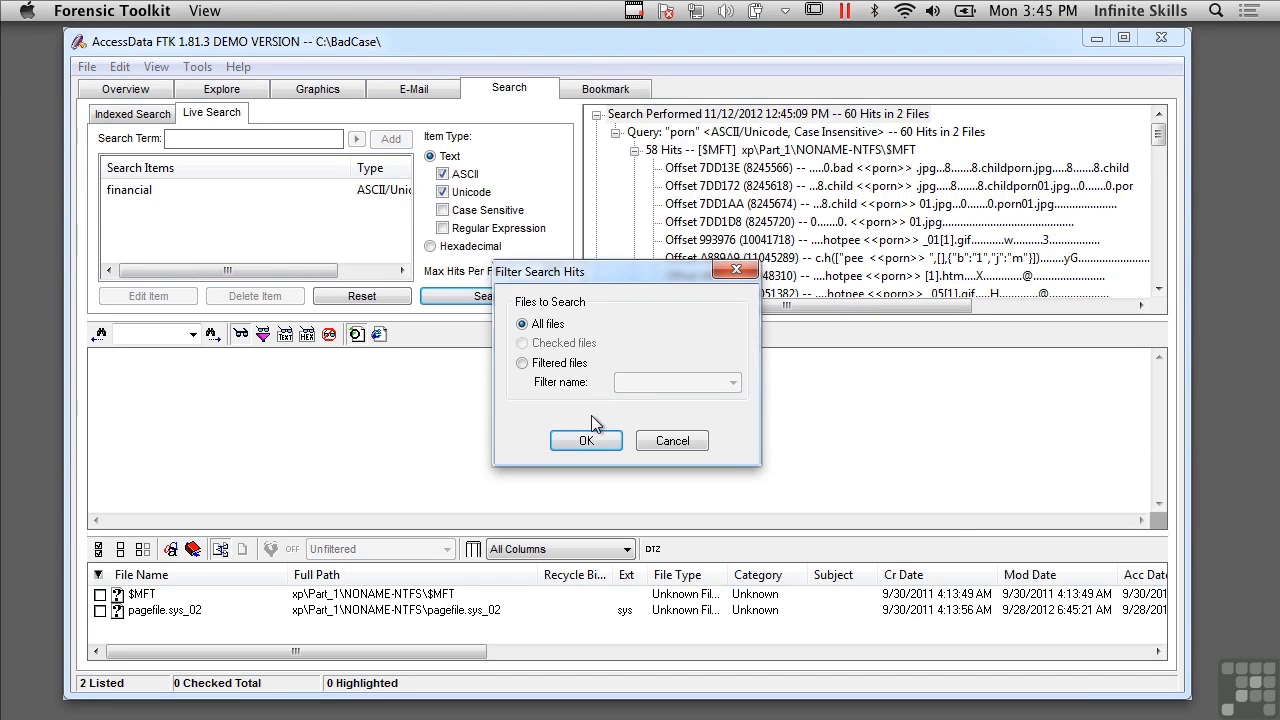
pyautogui.click(586, 440)
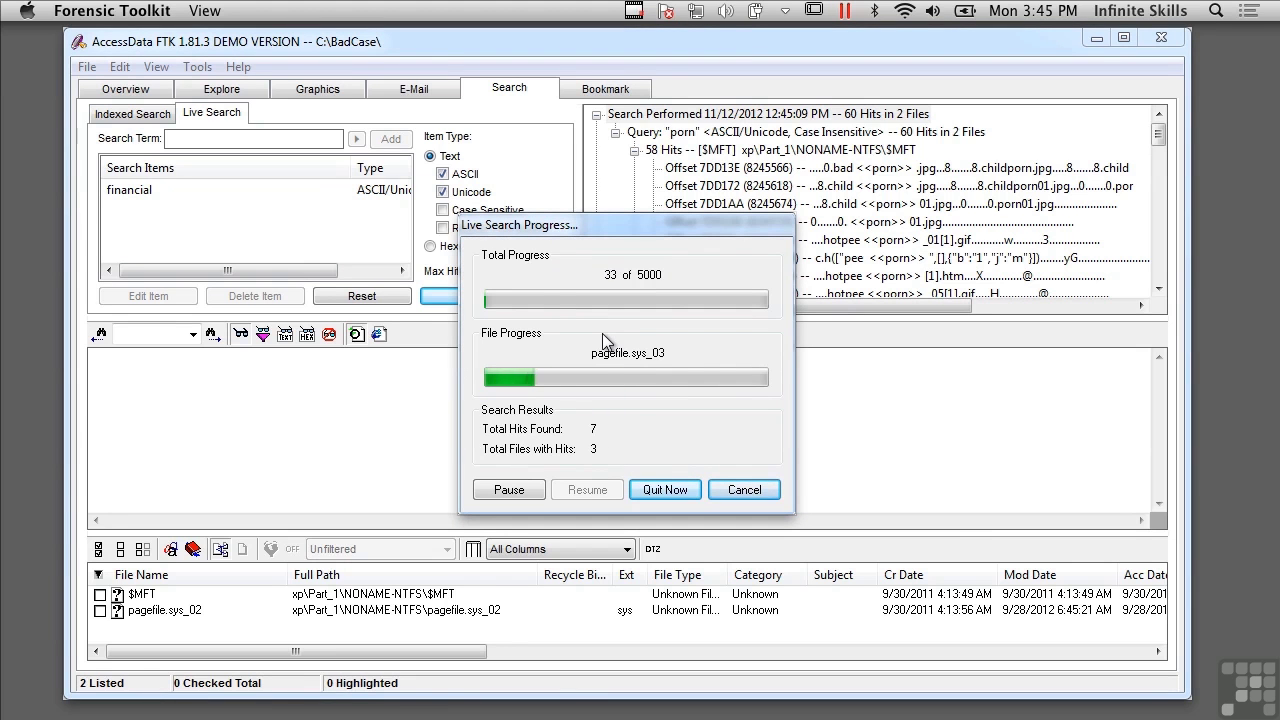
pyautogui.click(665, 490)
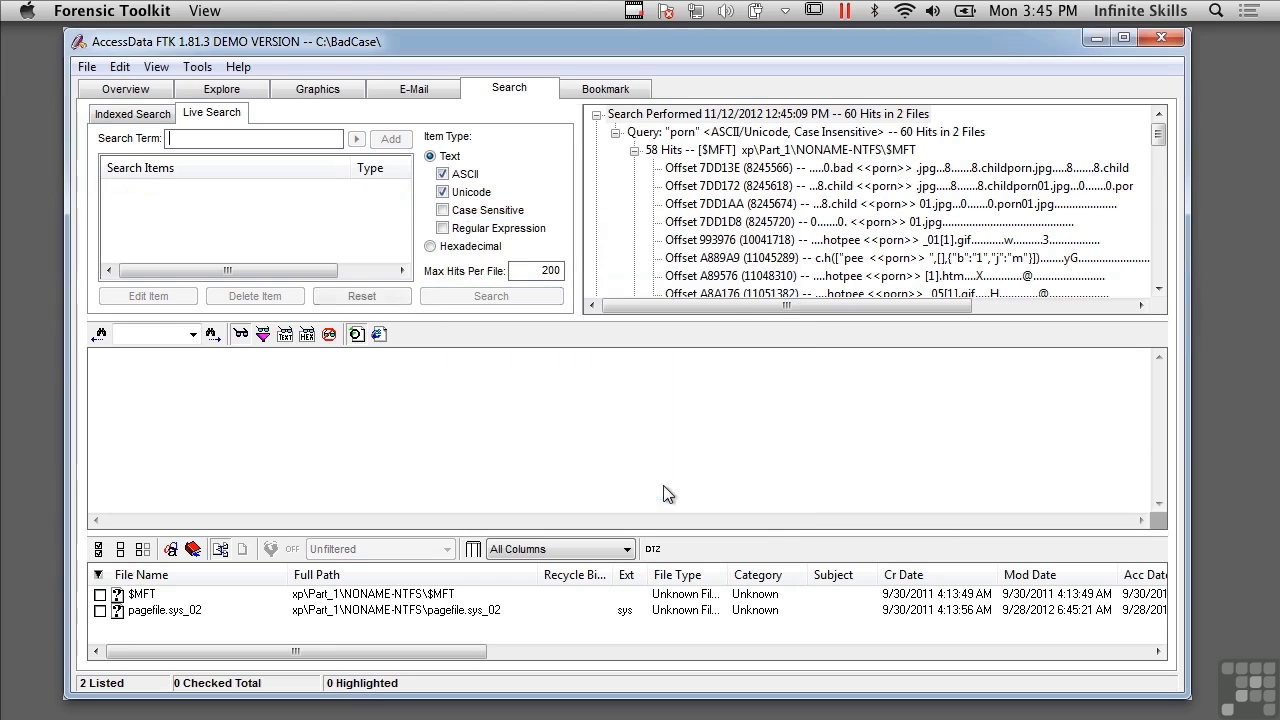
# - Examine the "financial" search hits, viewing the $MFT hit in hex and listing the hits in pagefile.sys_01
pyautogui.click(597, 116)
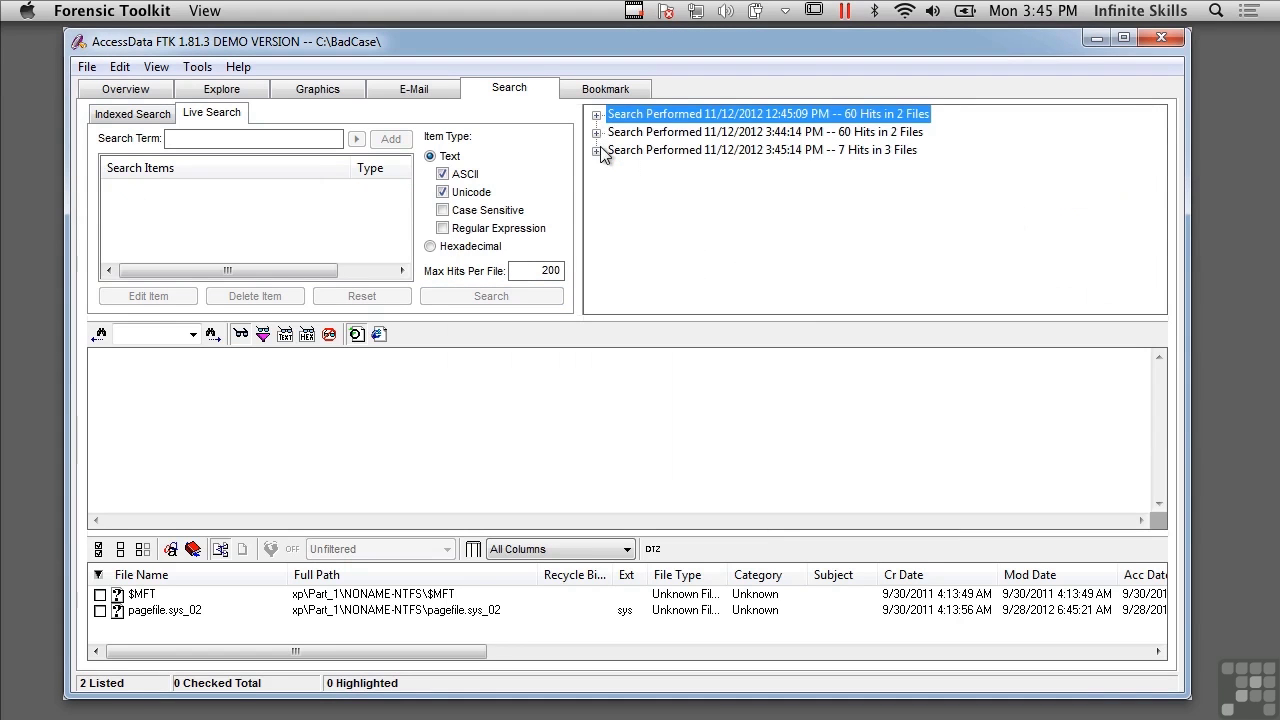
pyautogui.click(597, 150)
pyautogui.click(616, 168)
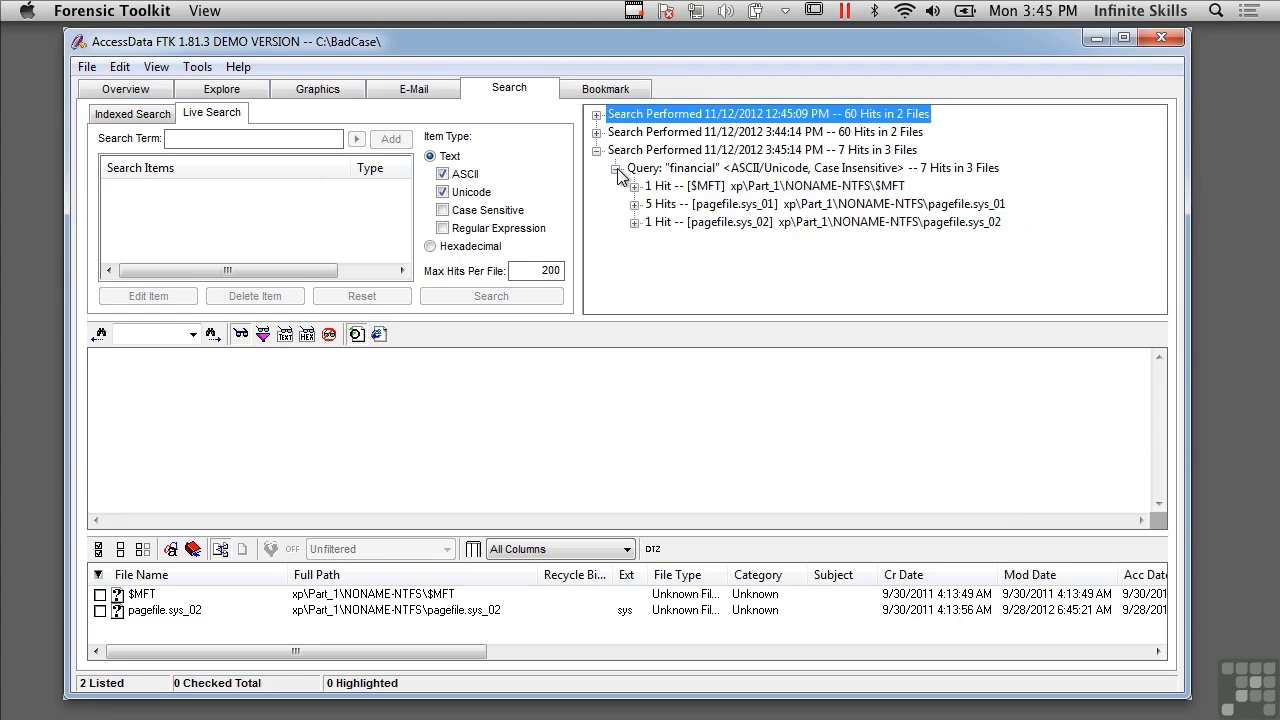
pyautogui.click(634, 187)
pyautogui.click(740, 204)
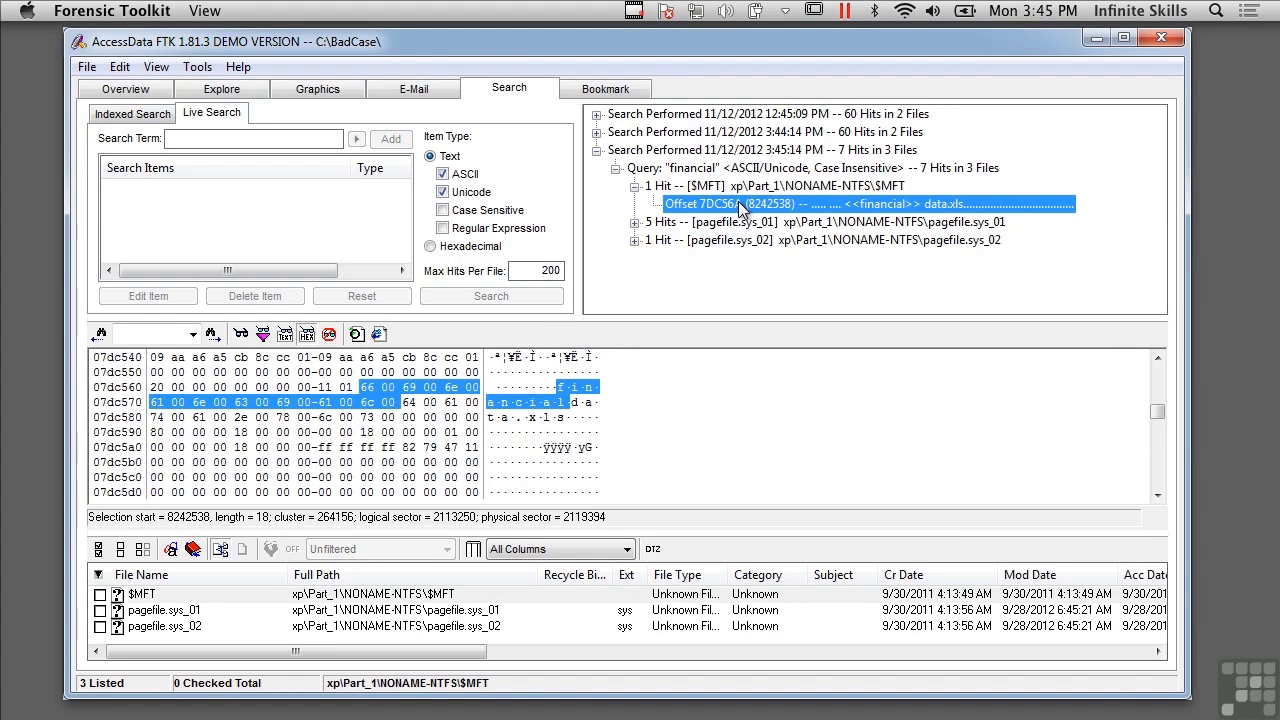
pyautogui.click(635, 222)
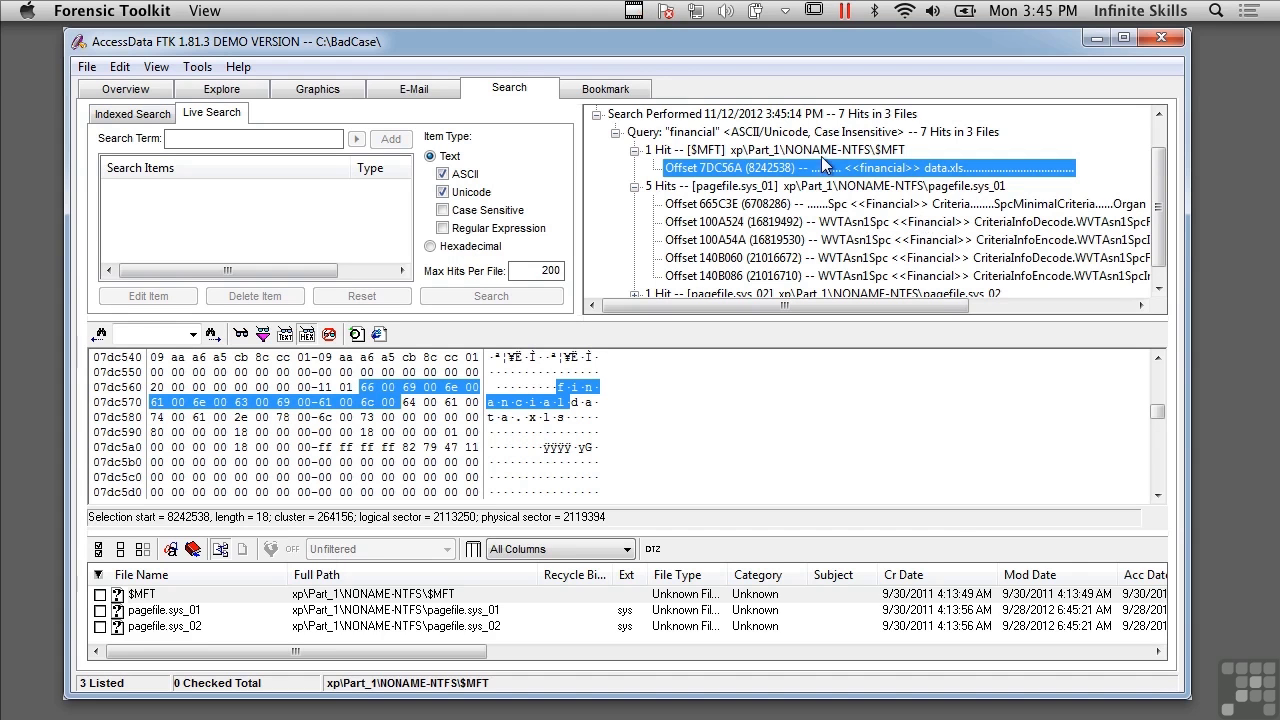
# - Start a new case with case number 2 and the name NewCase in c:\, leaving the forensic examiner information blank
pyautogui.click(88, 70)
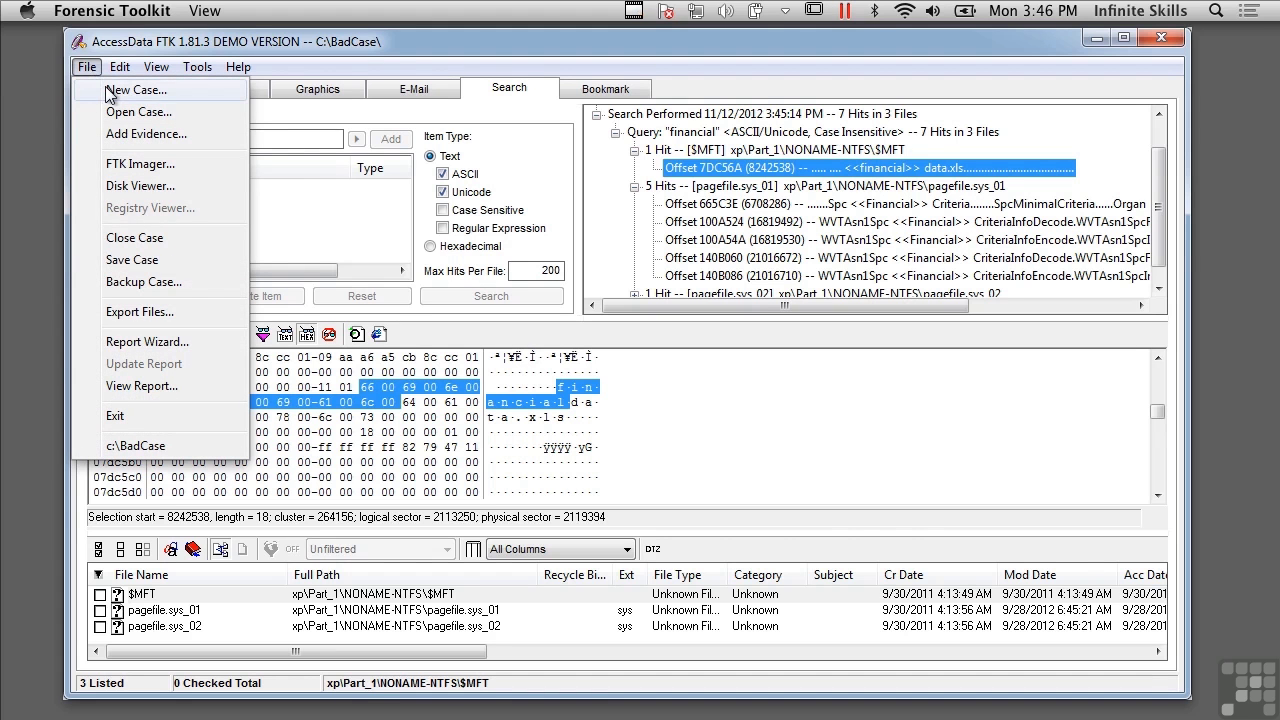
pyautogui.click(110, 92)
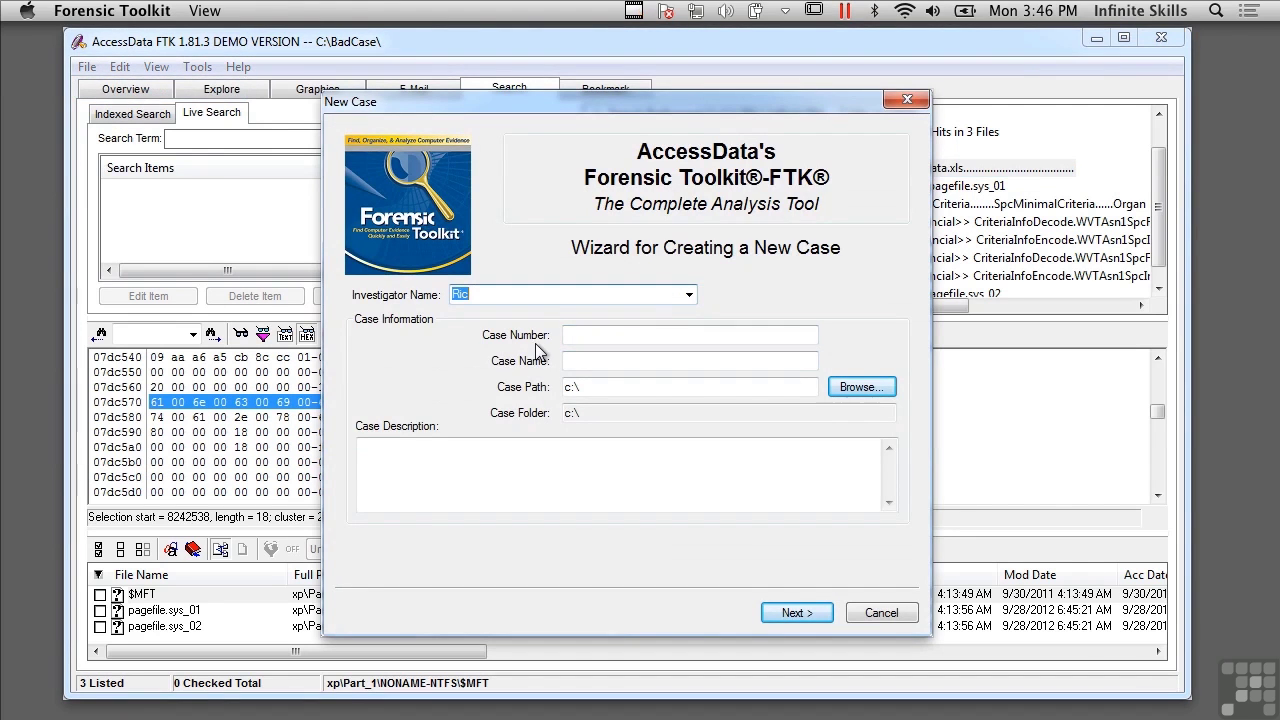
pyautogui.click(600, 334)
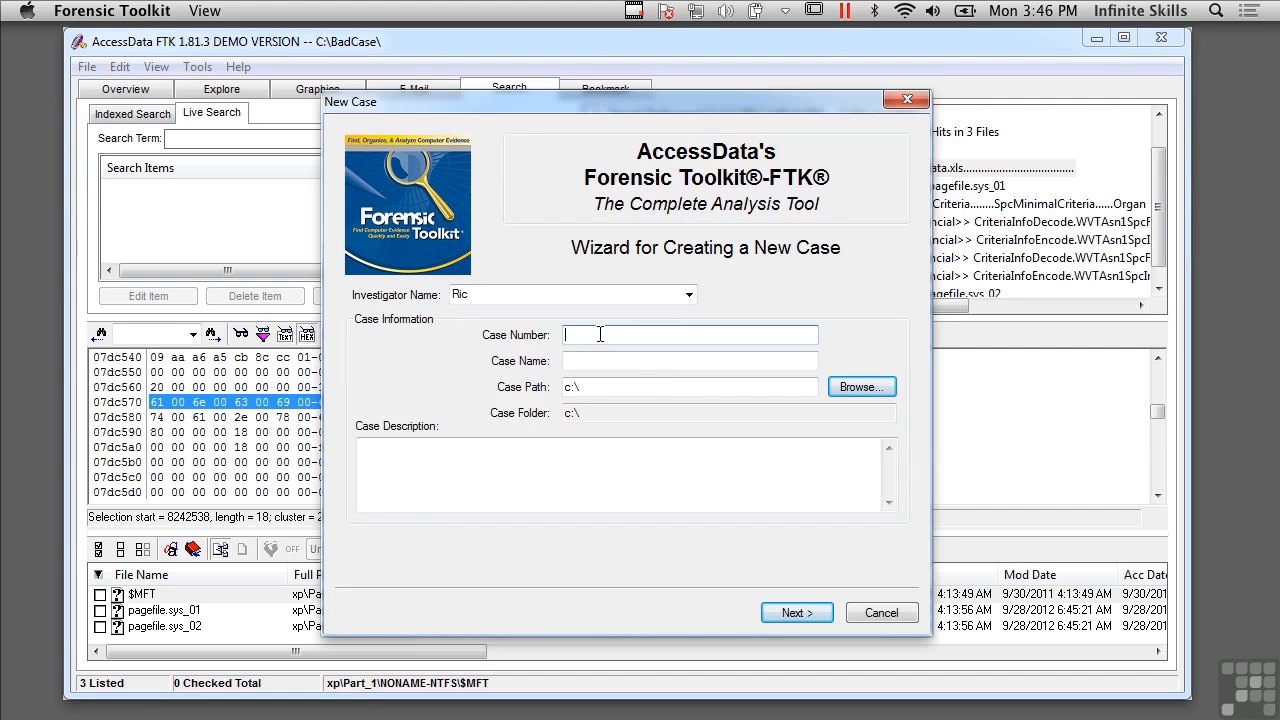
pyautogui.write('2')
pyautogui.click(798, 613)
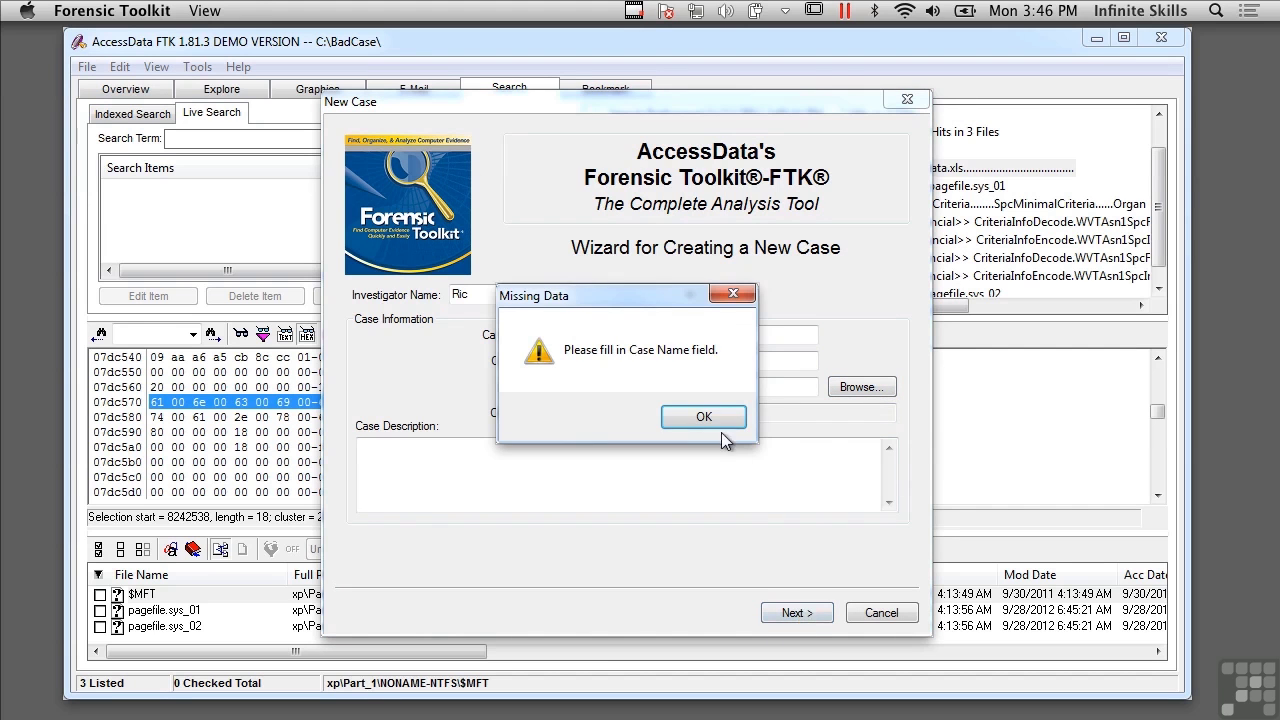
pyautogui.click(704, 415)
pyautogui.click(635, 358)
pyautogui.write('NewCase')
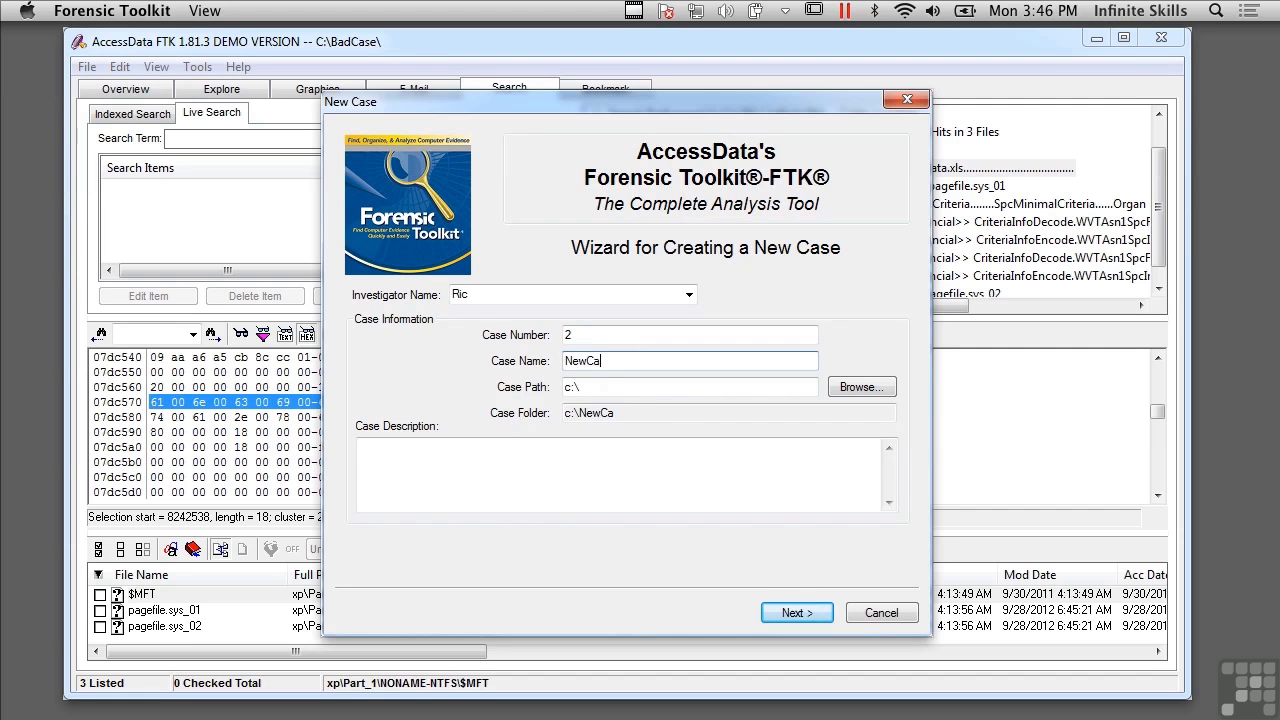
pyautogui.click(794, 613)
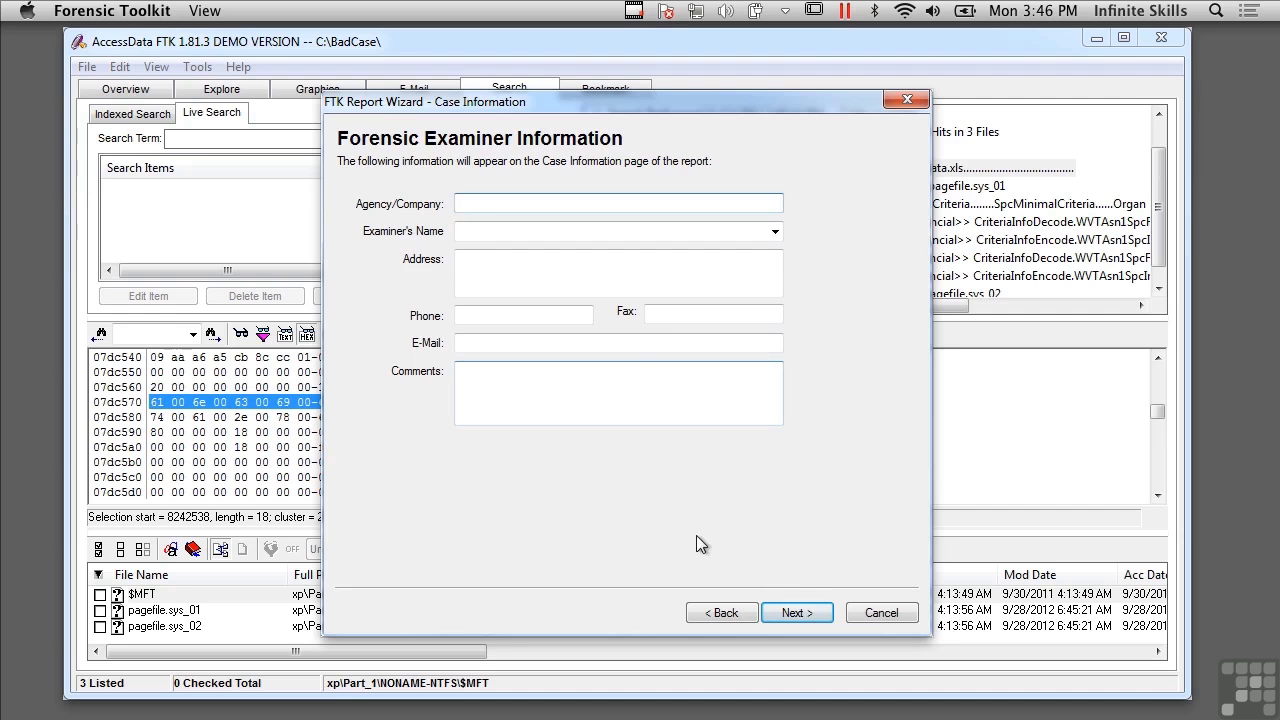
pyautogui.click(790, 614)
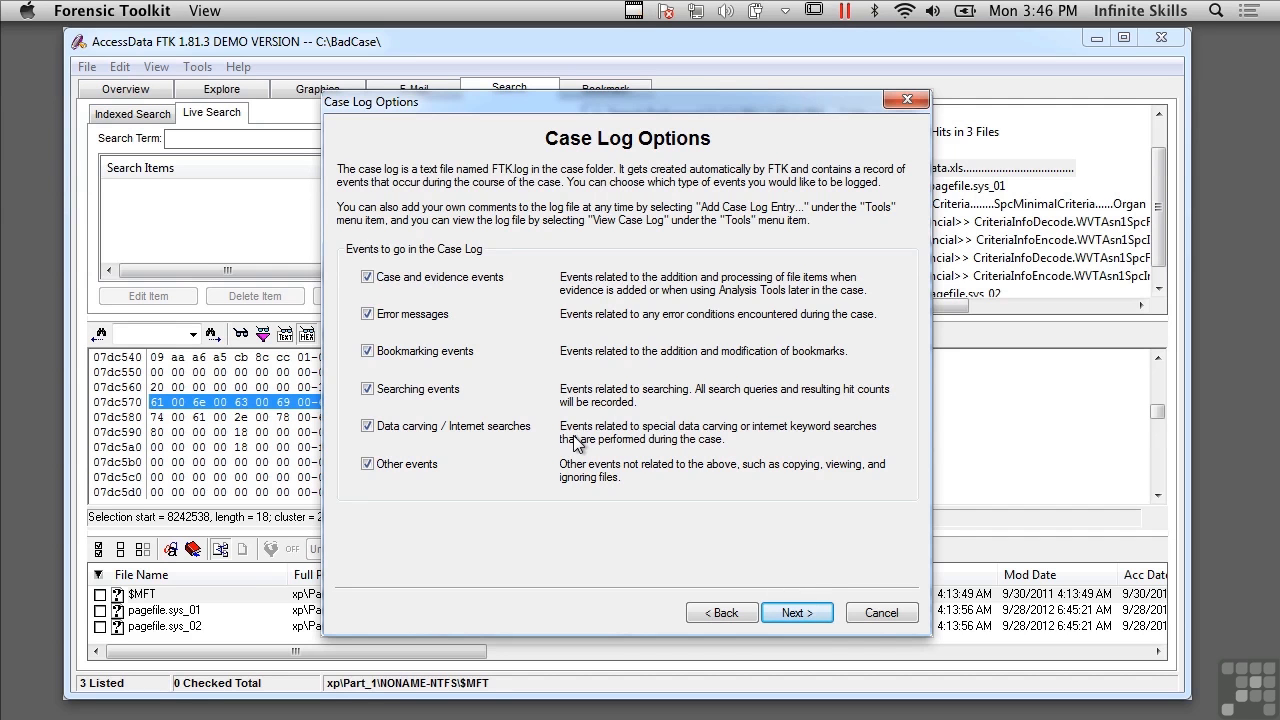
# - Keep all case log events selected and add Registry Reports and Data Carve to the evidence processes
pyautogui.click(797, 612)
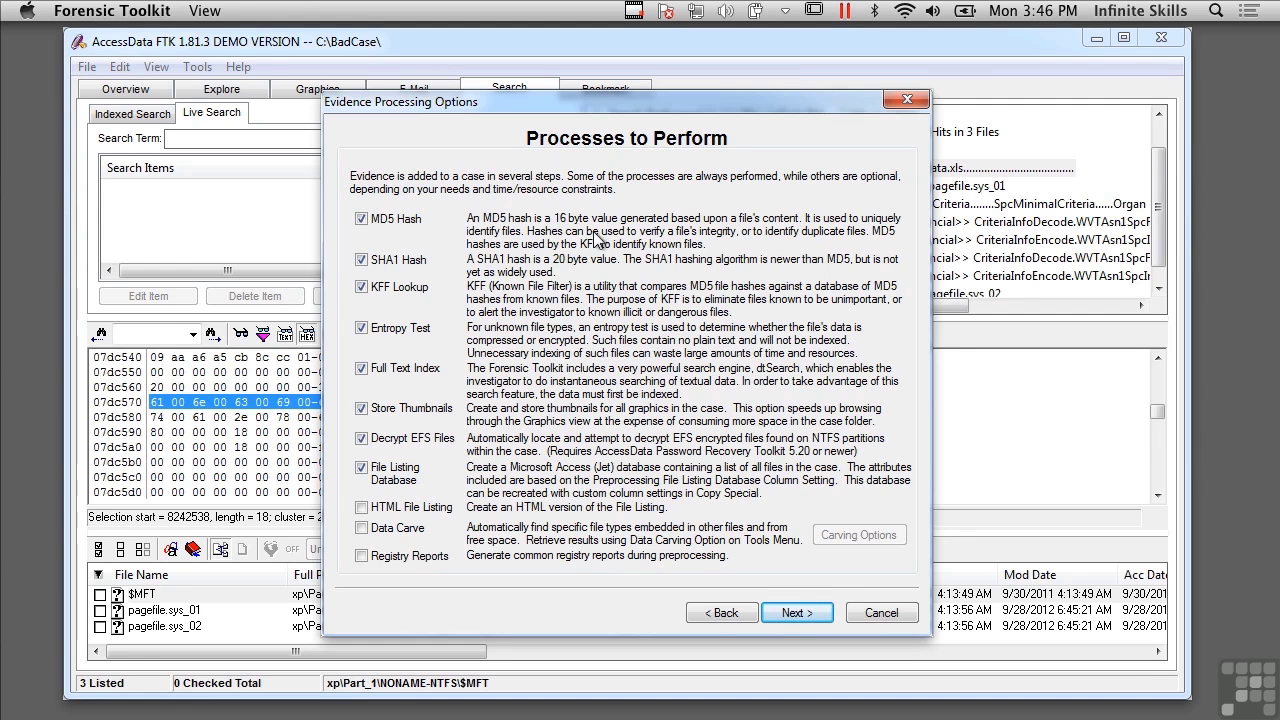
pyautogui.click(362, 558)
pyautogui.click(362, 529)
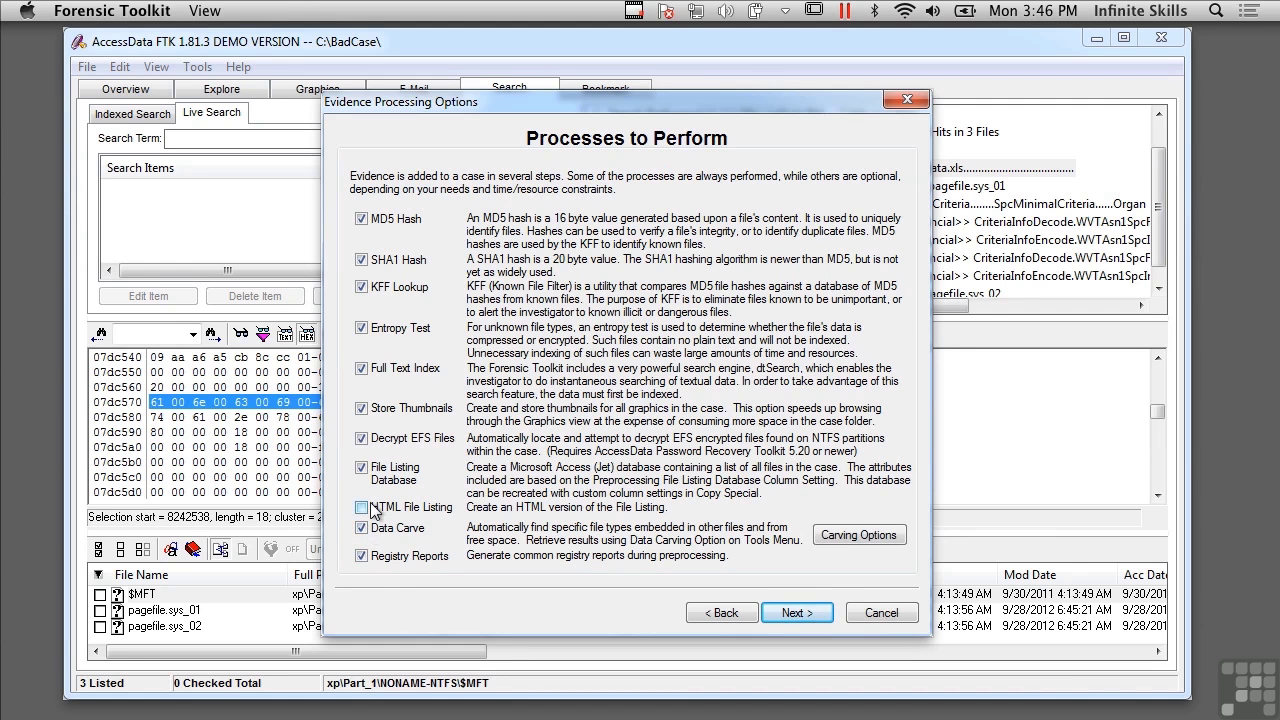
pyautogui.click(797, 612)
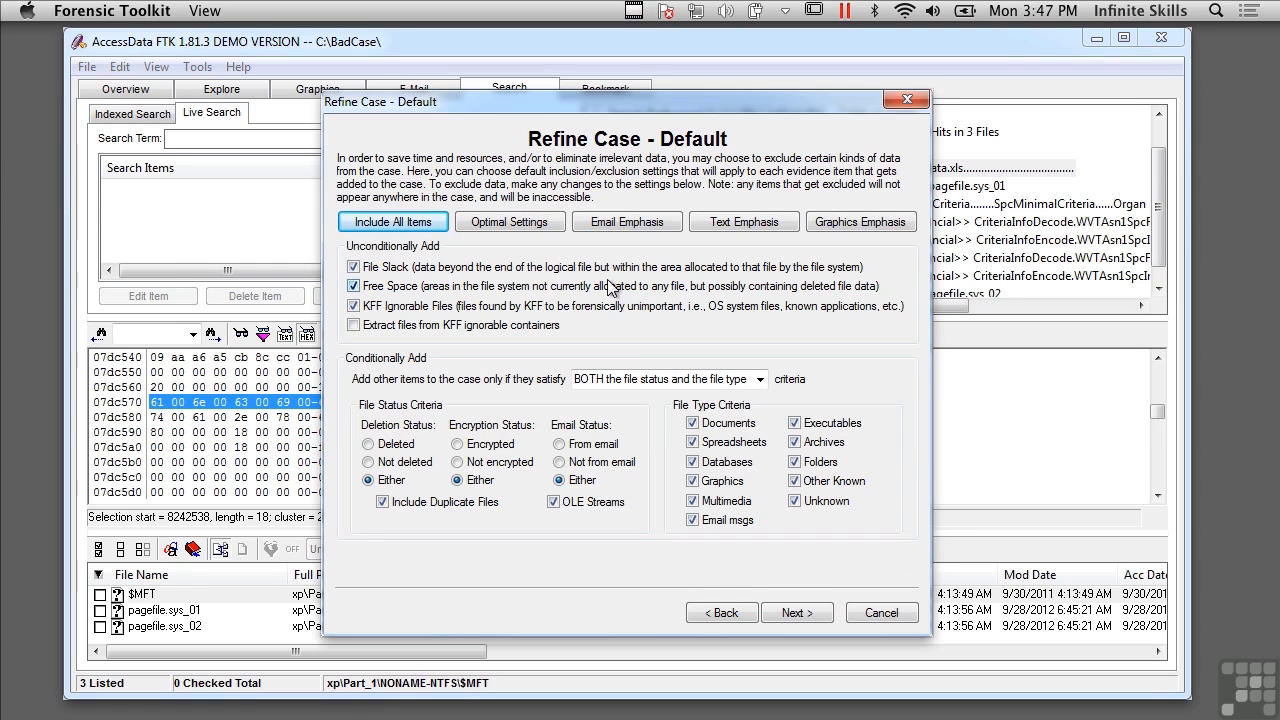
# - Accept the default case and index refinement settings and start adding an evidence item to the case
pyautogui.click(791, 614)
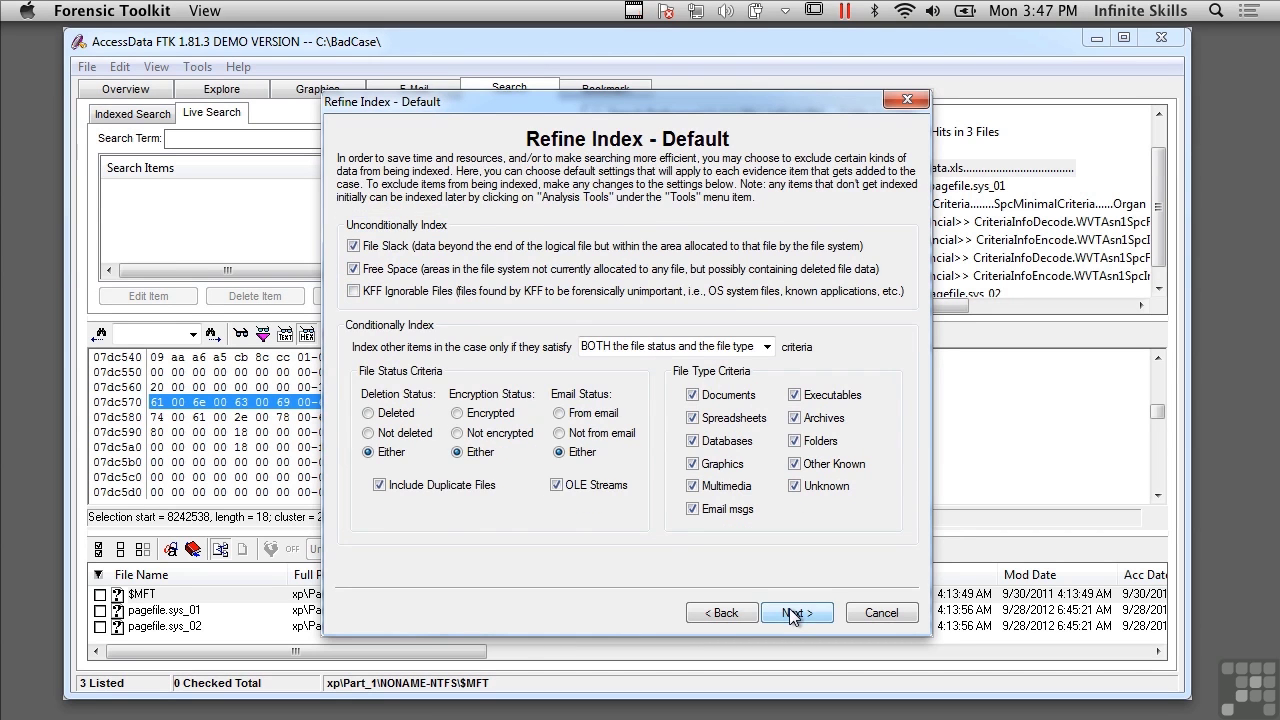
pyautogui.click(791, 614)
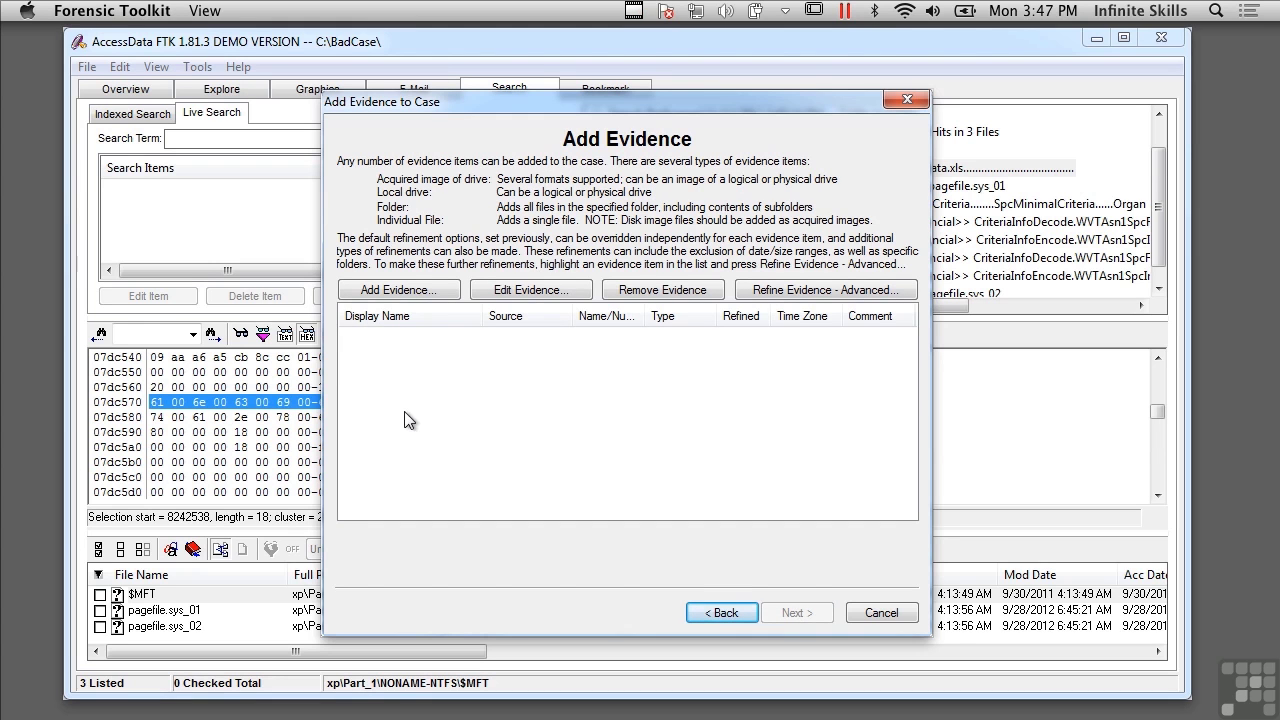
pyautogui.click(415, 285)
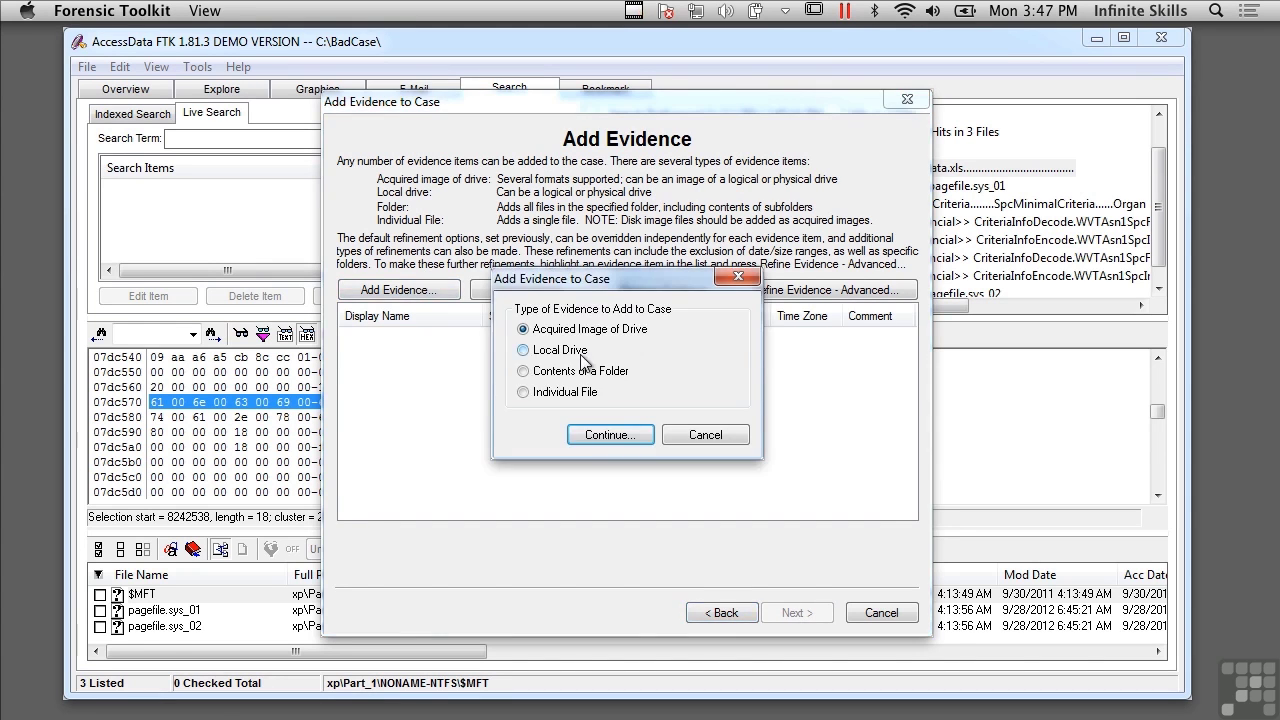